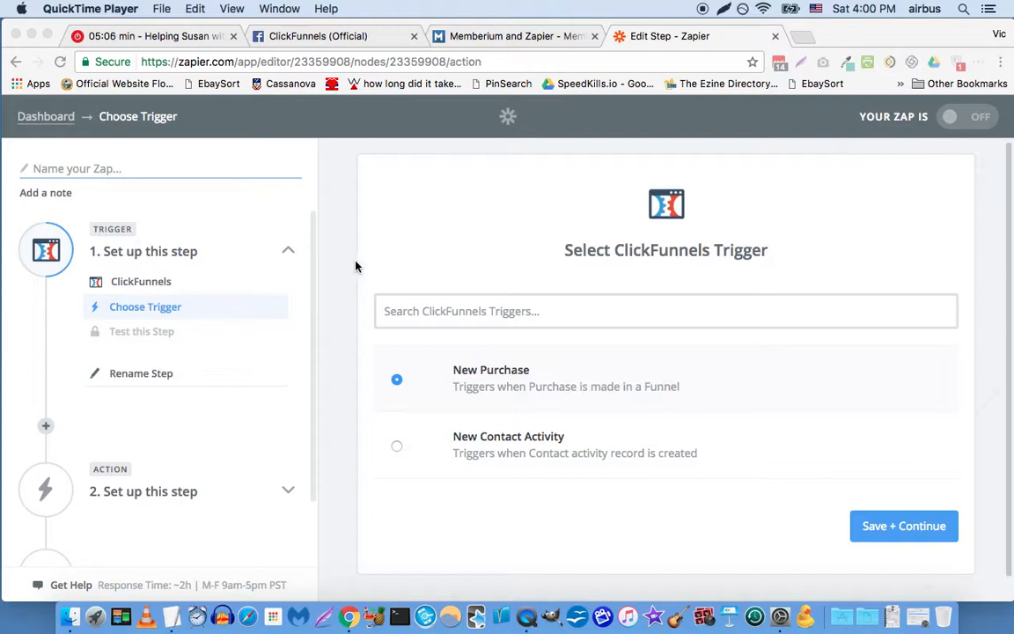
Step: Save New Purchase as the ClickFunnels trigger and connect it to the first listed account, added 3 months ago
click(190, 173)
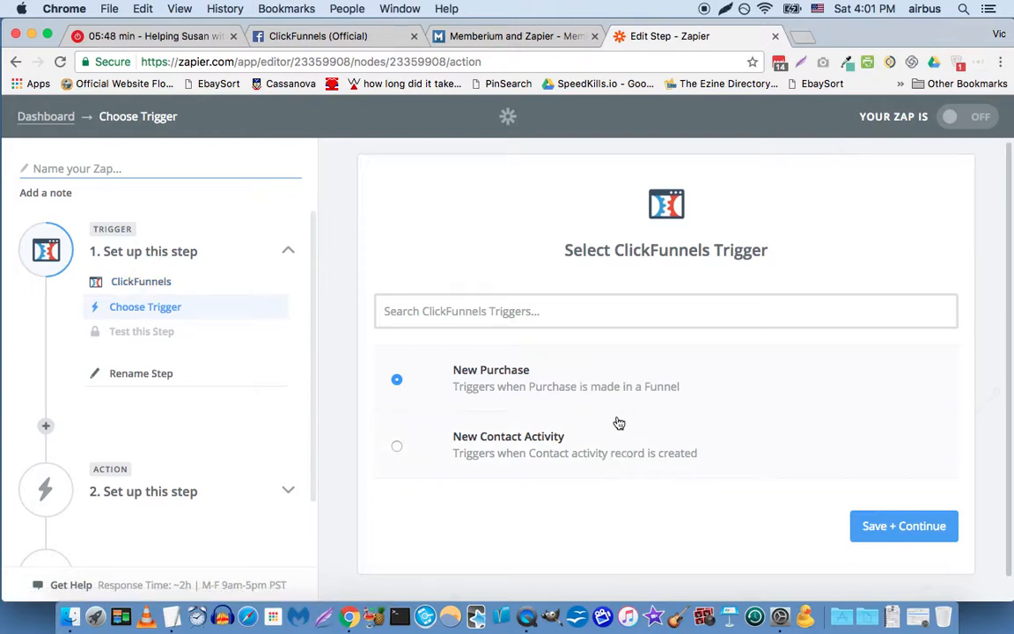
click(893, 528)
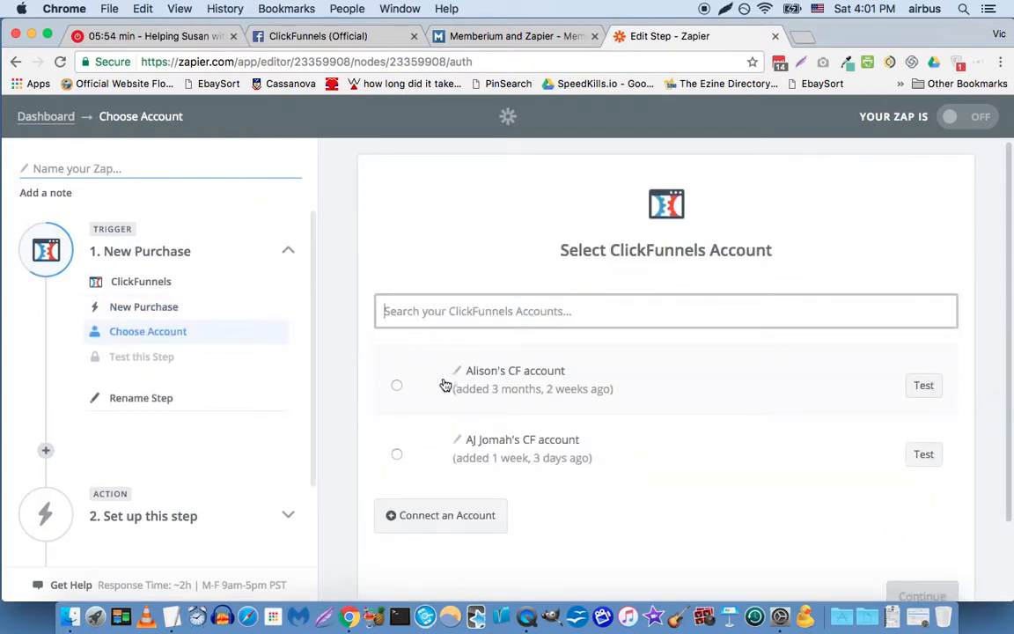
click(397, 386)
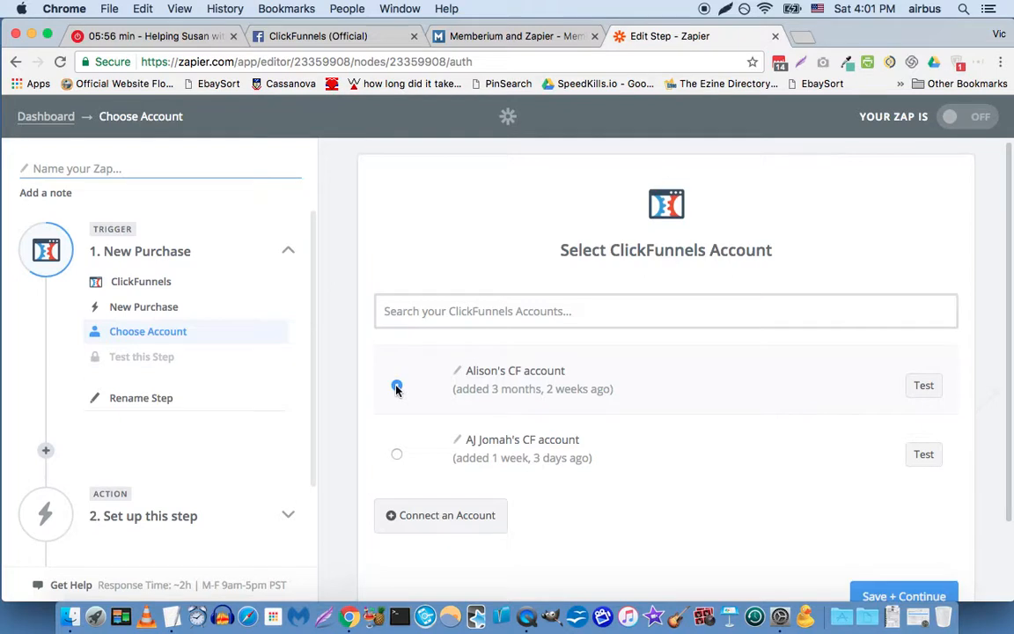
scroll(391, 314, down, 2)
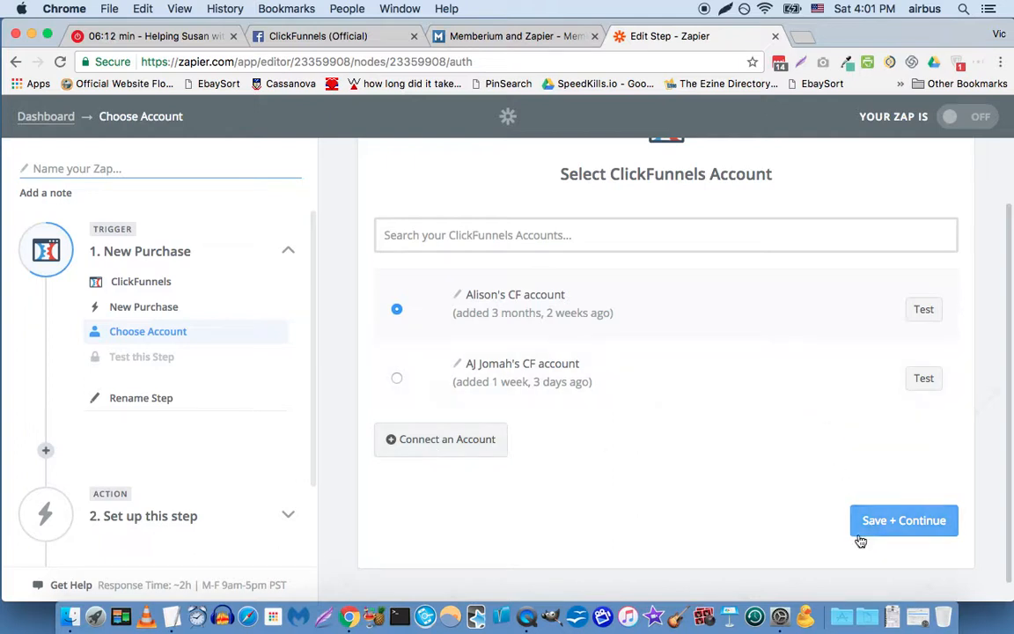
click(876, 531)
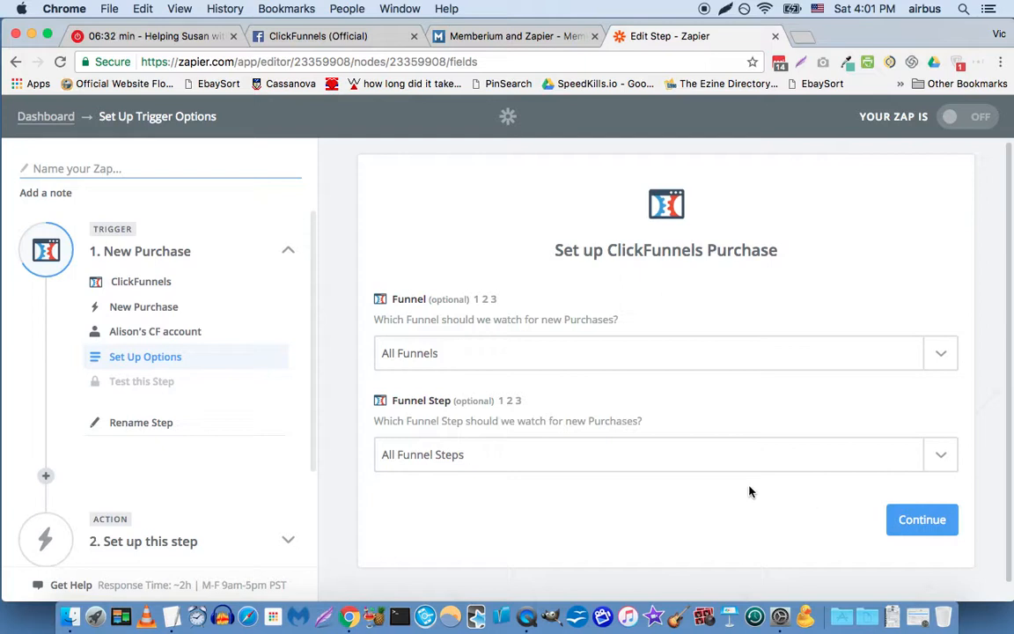
Step: Keep the trigger options at All Funnels and All Funnel Steps and continue to the test
click(516, 355)
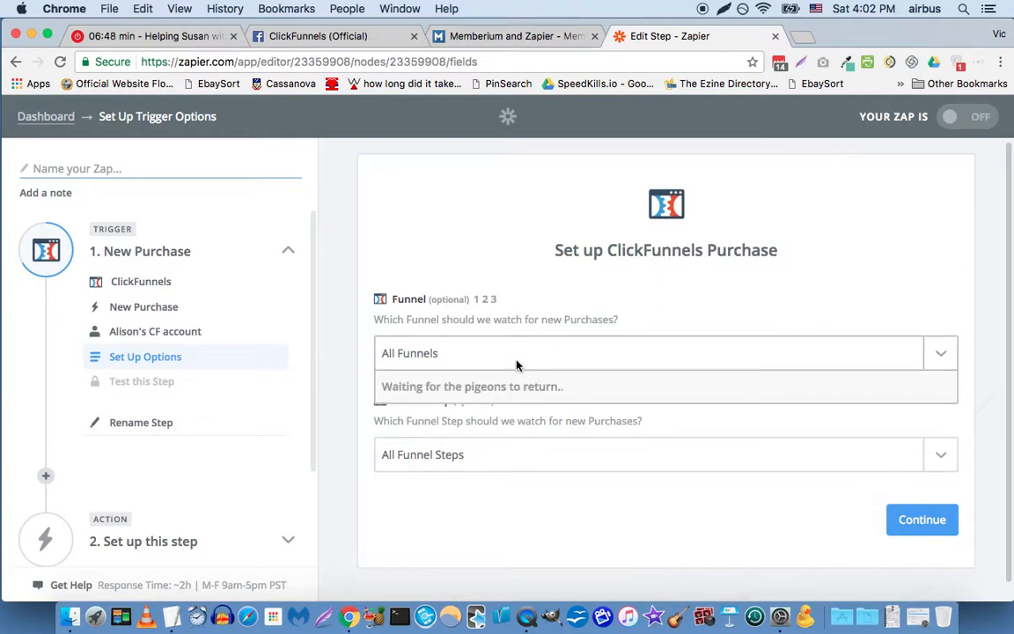
click(806, 300)
click(898, 518)
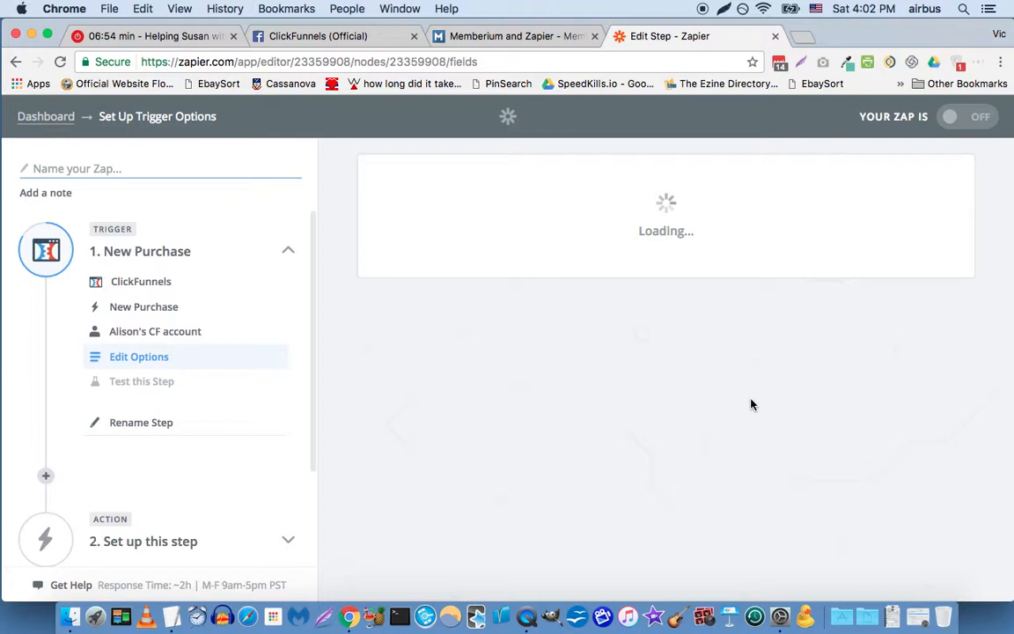
Step: Recheck the trigger options, and test the ClickFunnels trigger by fetching an existing purchase
scroll(615, 353, down, 3)
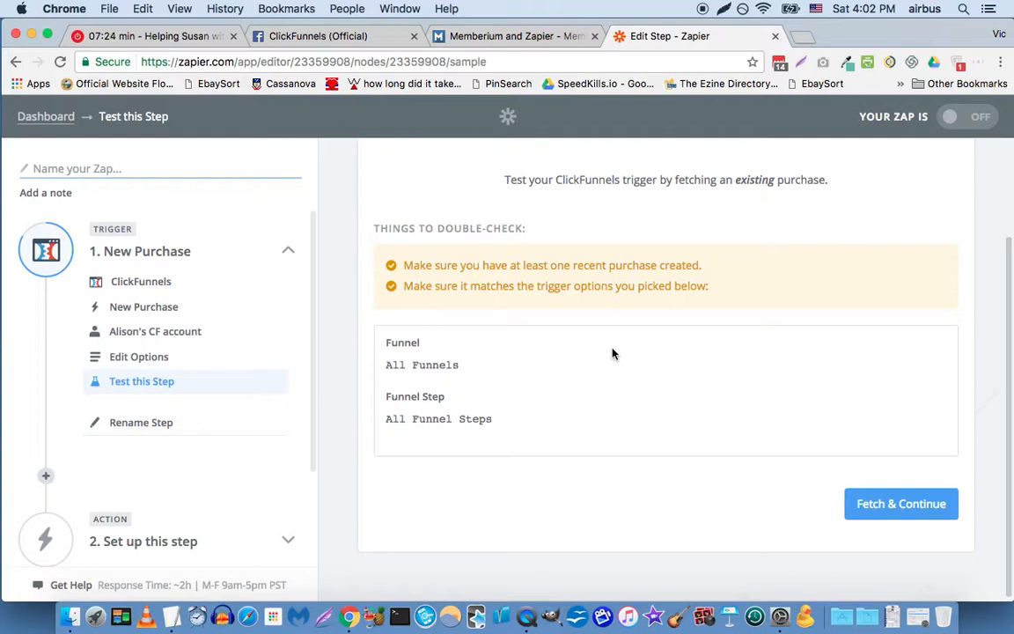
click(150, 357)
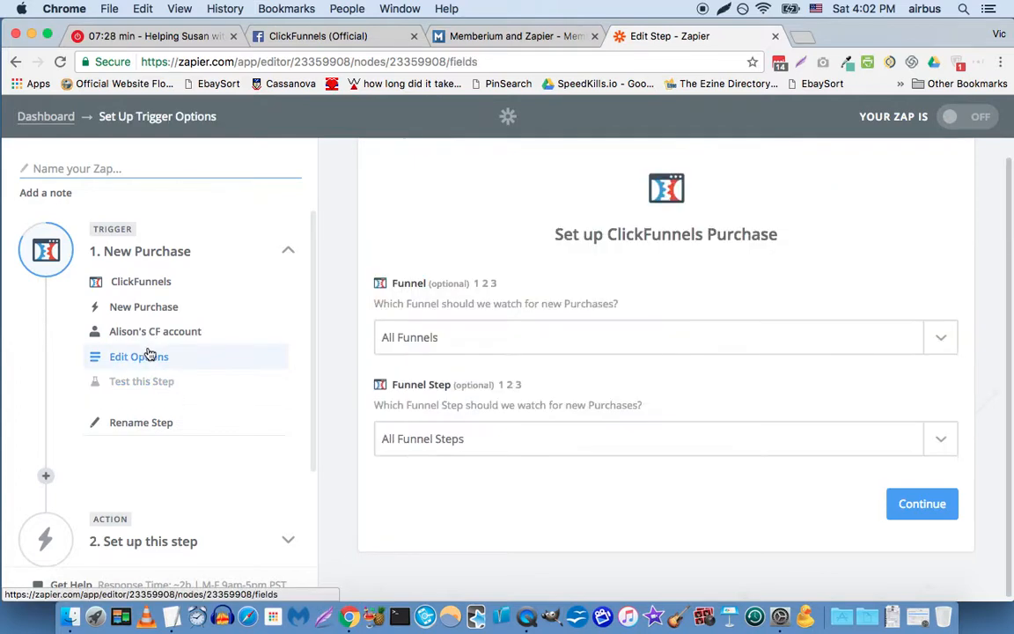
click(151, 380)
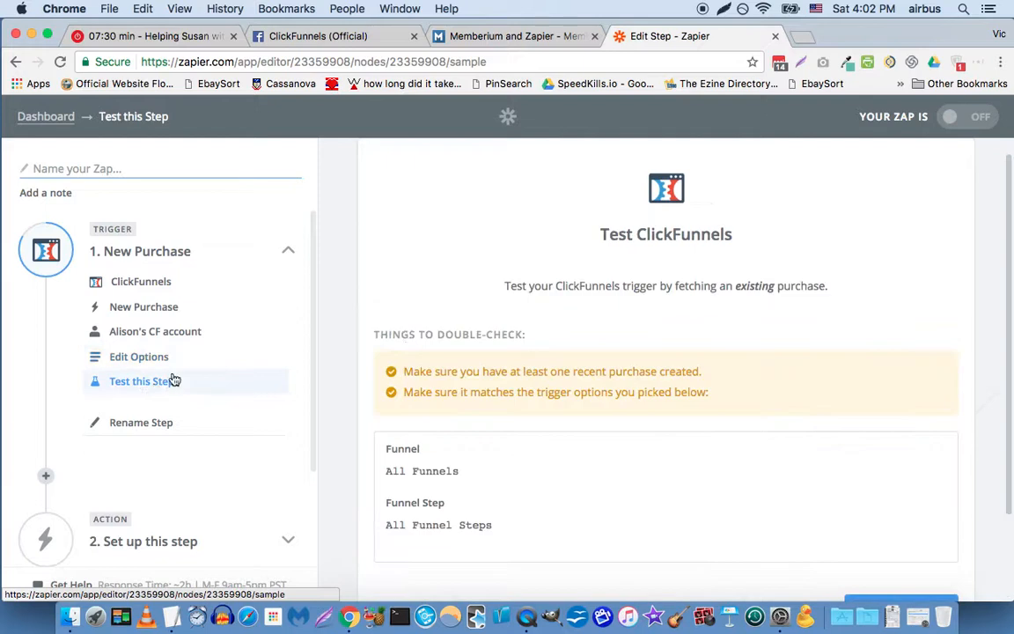
scroll(669, 405, down, 2)
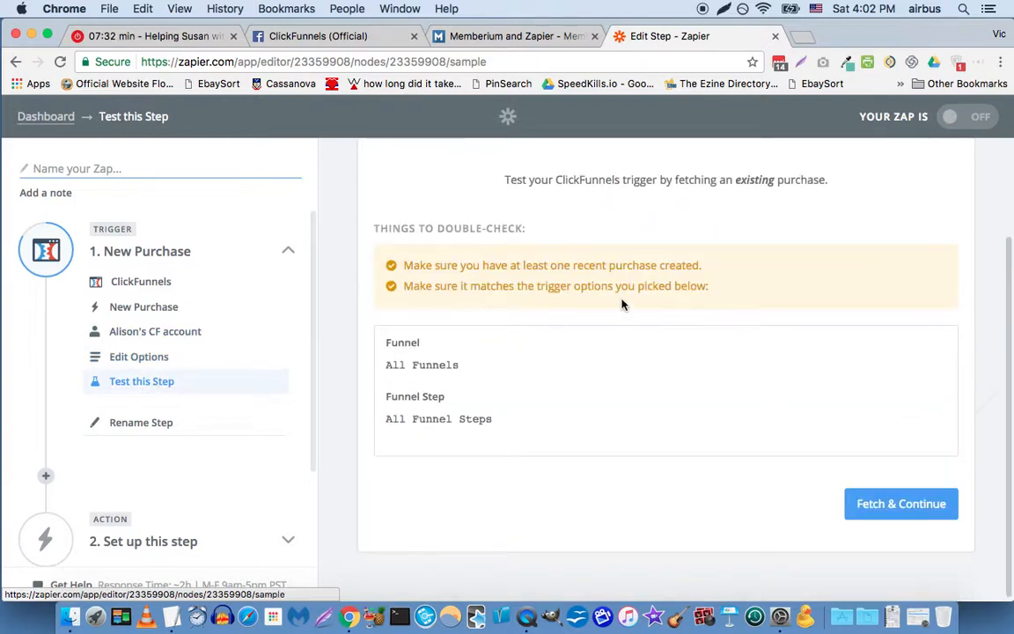
click(898, 506)
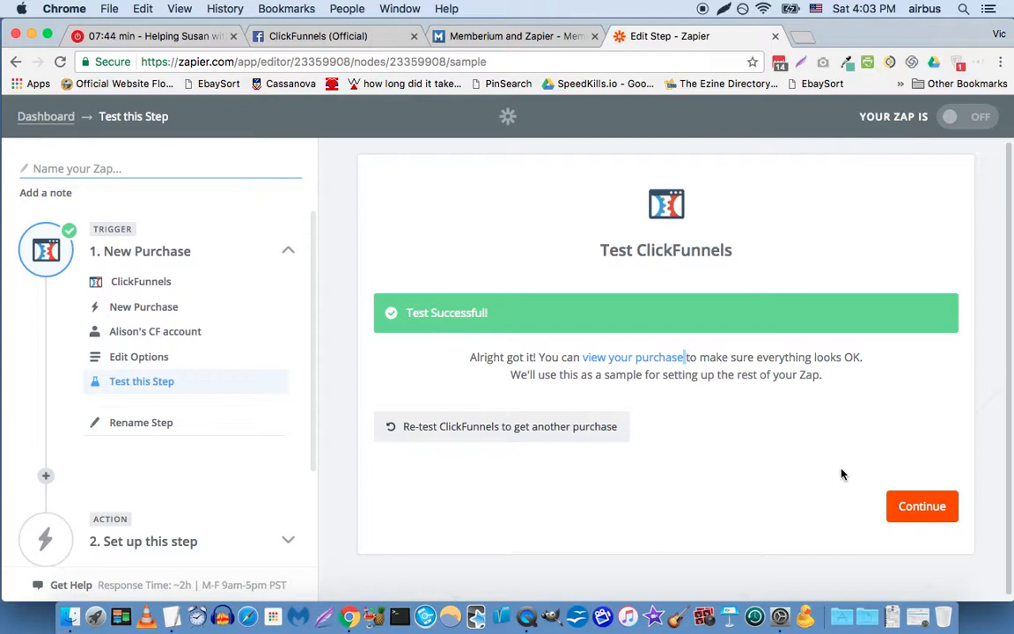
Step: Open the fetched sample purchase and examine its payment, funnel and contact fields
click(615, 354)
scroll(561, 335, down, 2)
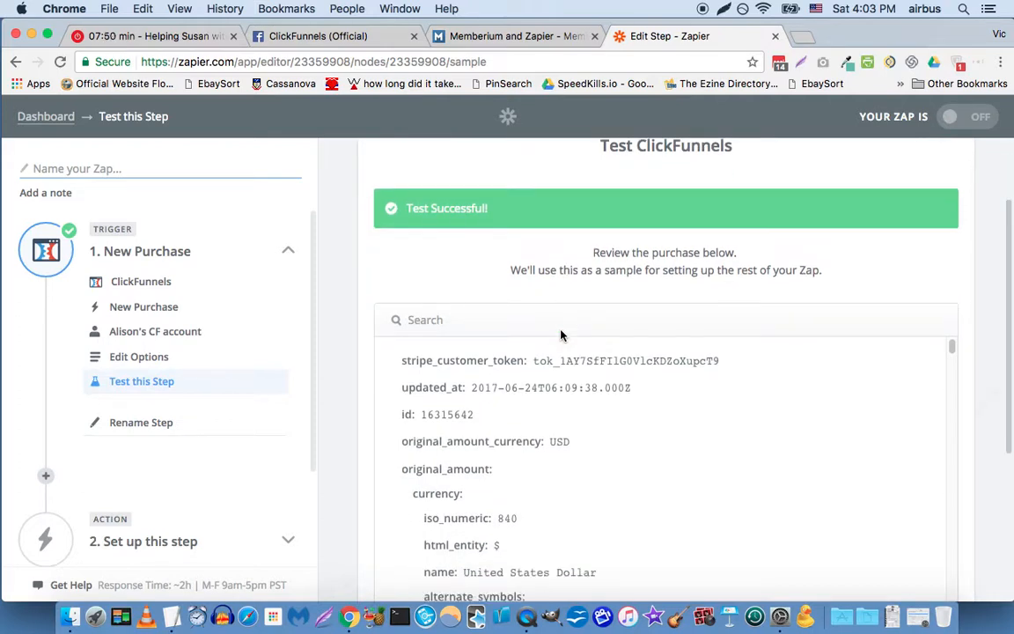
scroll(560, 335, down, 3)
scroll(561, 334, down, 5)
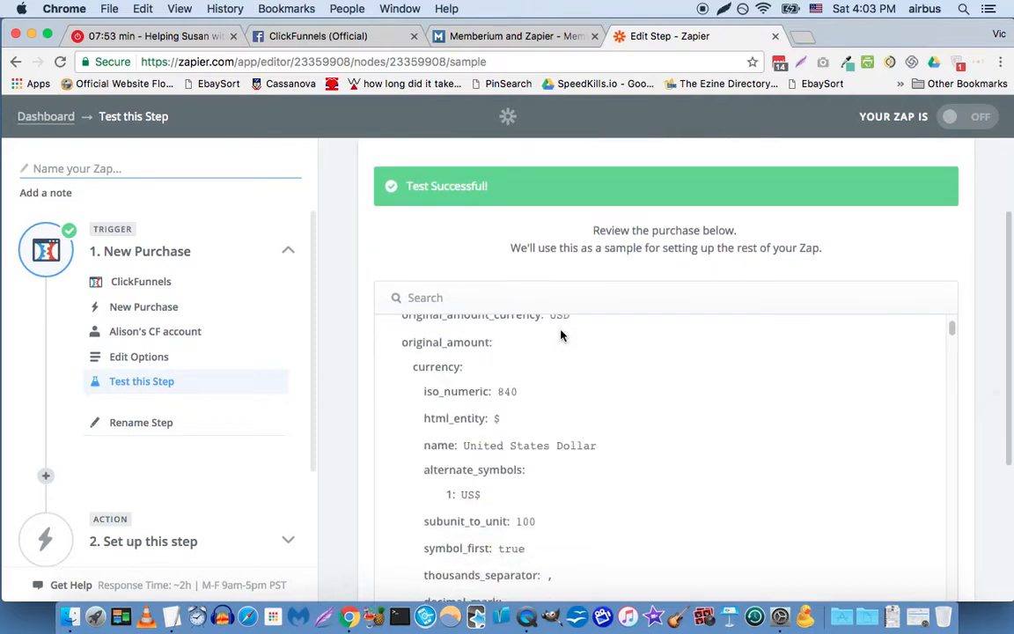
scroll(561, 334, down, 5)
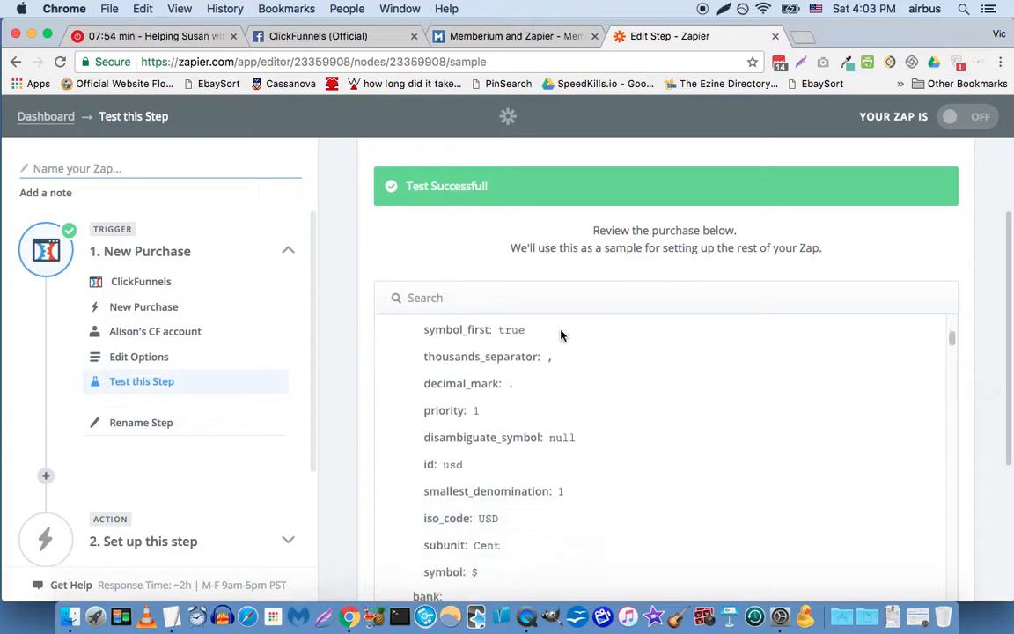
scroll(561, 335, down, 15)
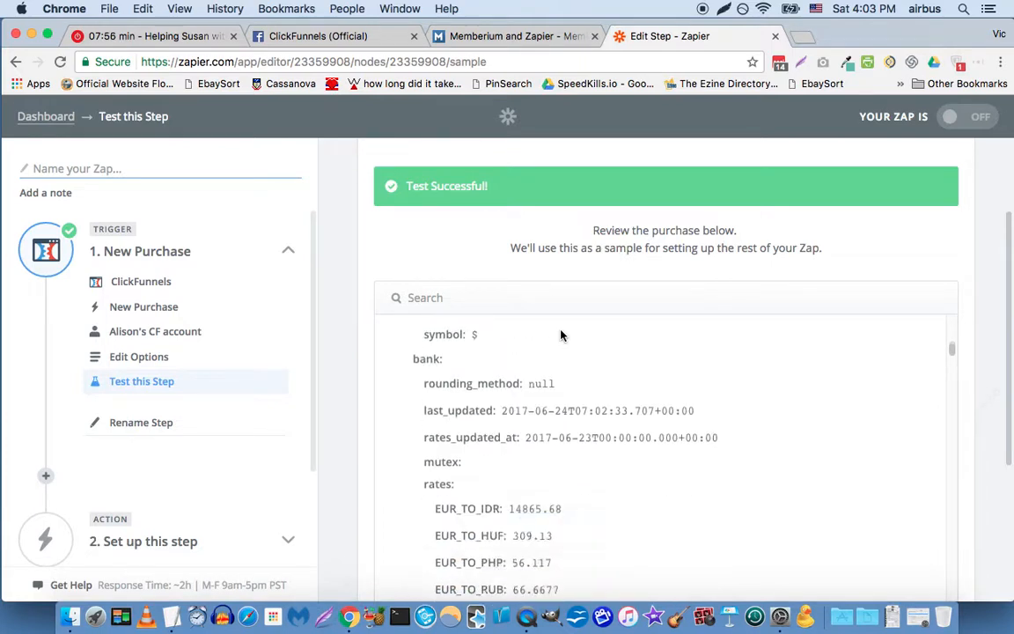
scroll(560, 335, down, 13)
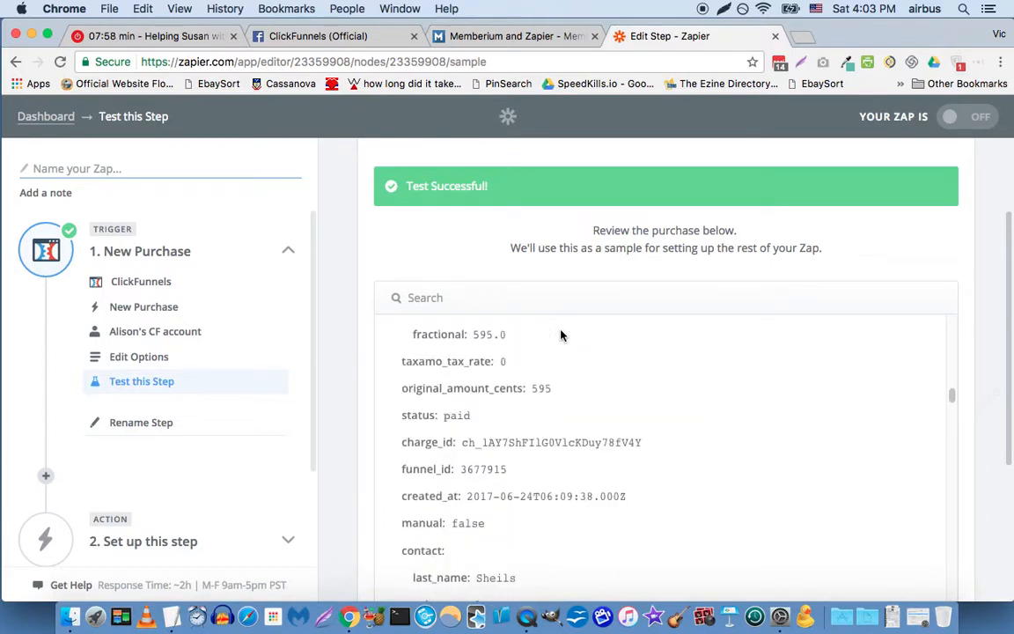
scroll(561, 335, up, 3)
scroll(561, 335, up, 3)
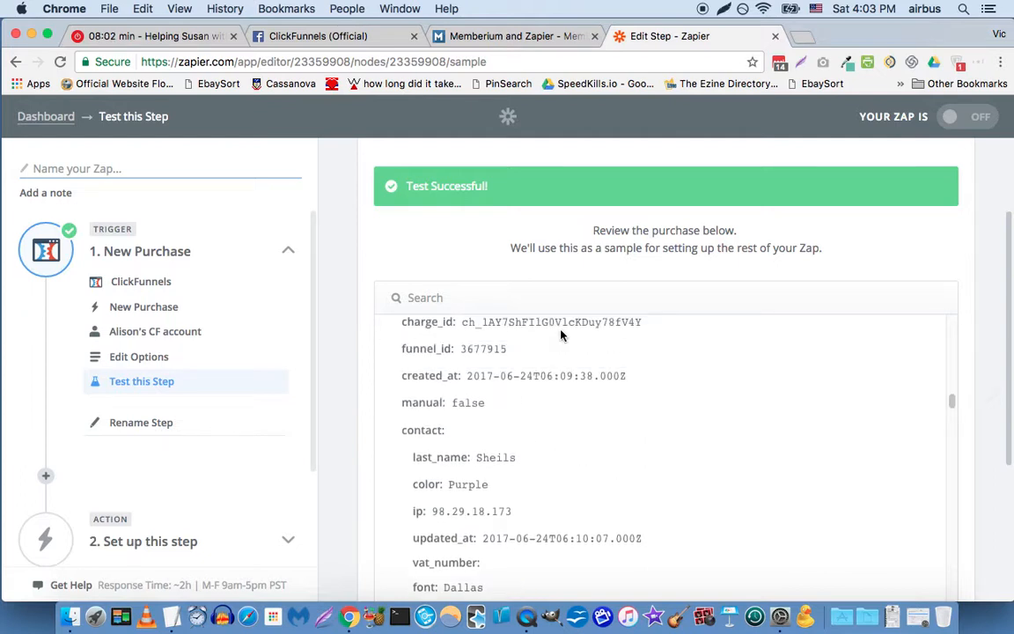
scroll(489, 346, up, 3)
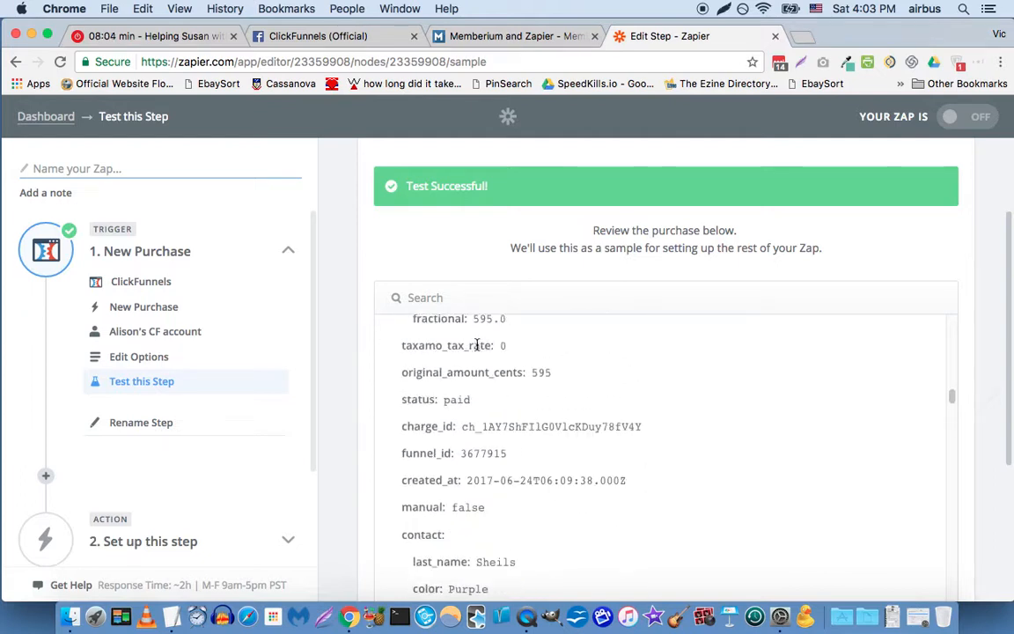
scroll(474, 344, down, 10)
Step: Search the sample purchase for "product" and locate the name field of the purchased product
key(ctrl+f)
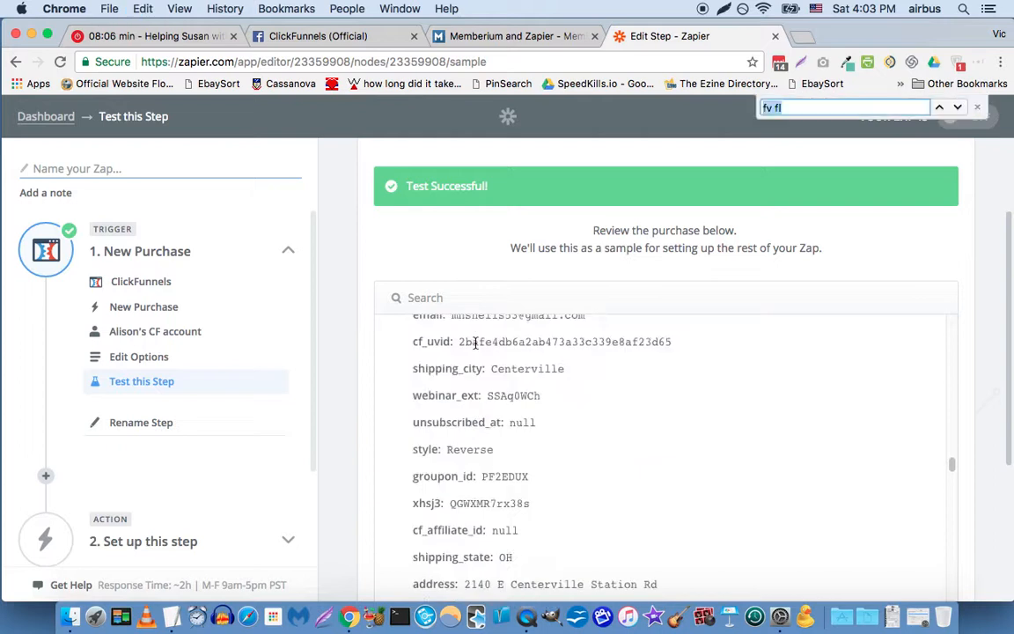
text(product)
key(Return)
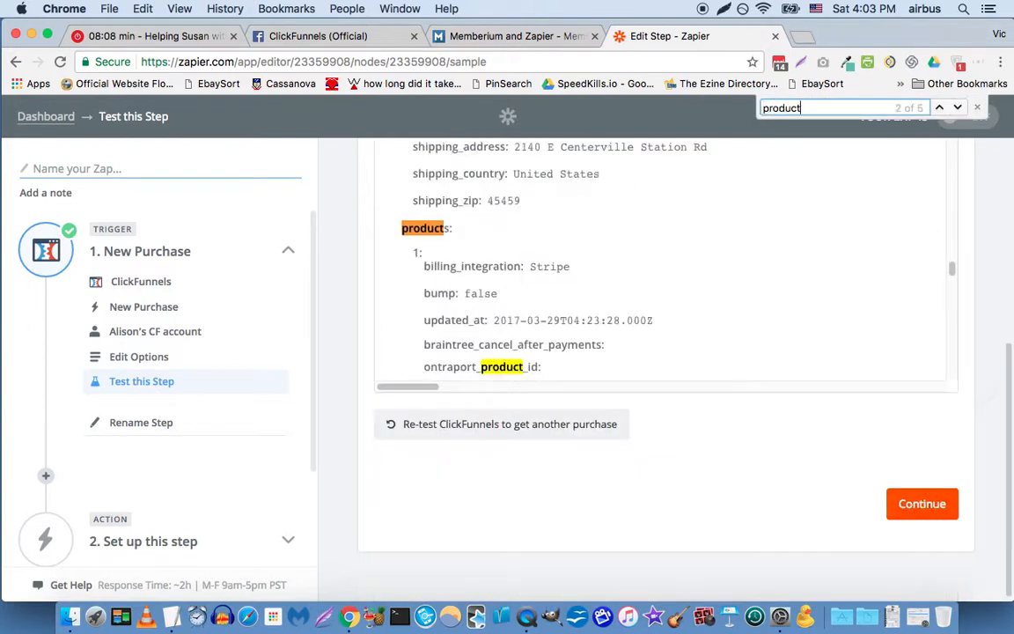
scroll(458, 361, down, 5)
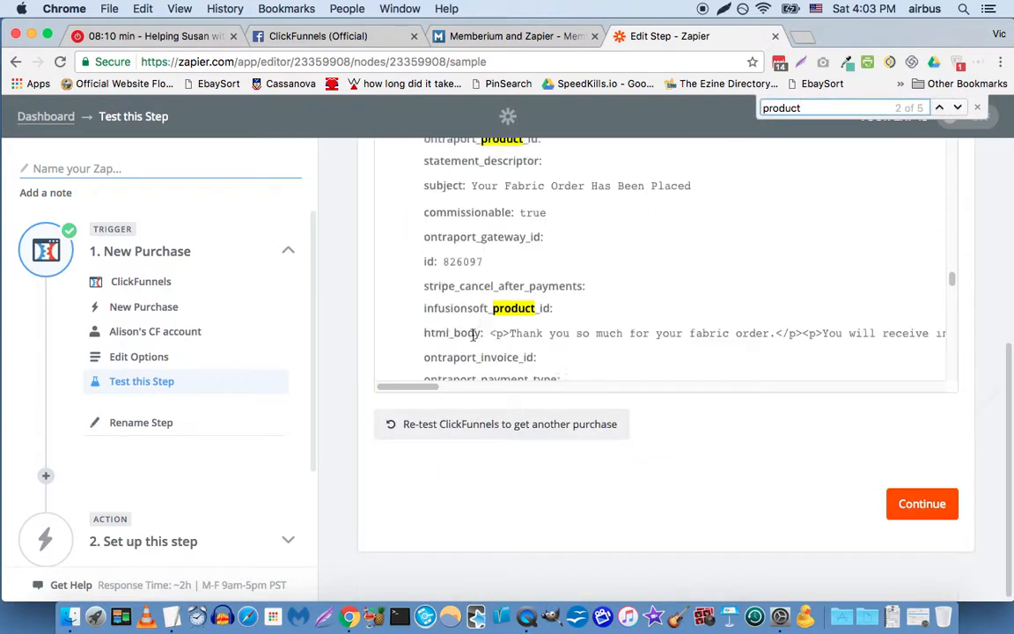
scroll(494, 312, down, 3)
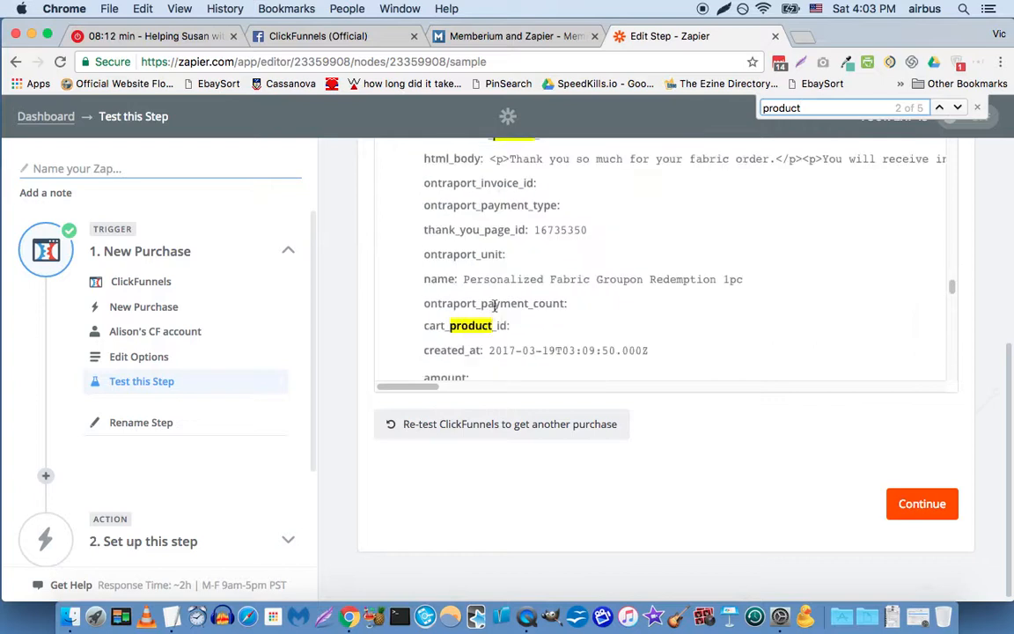
drag(466, 279, 720, 280)
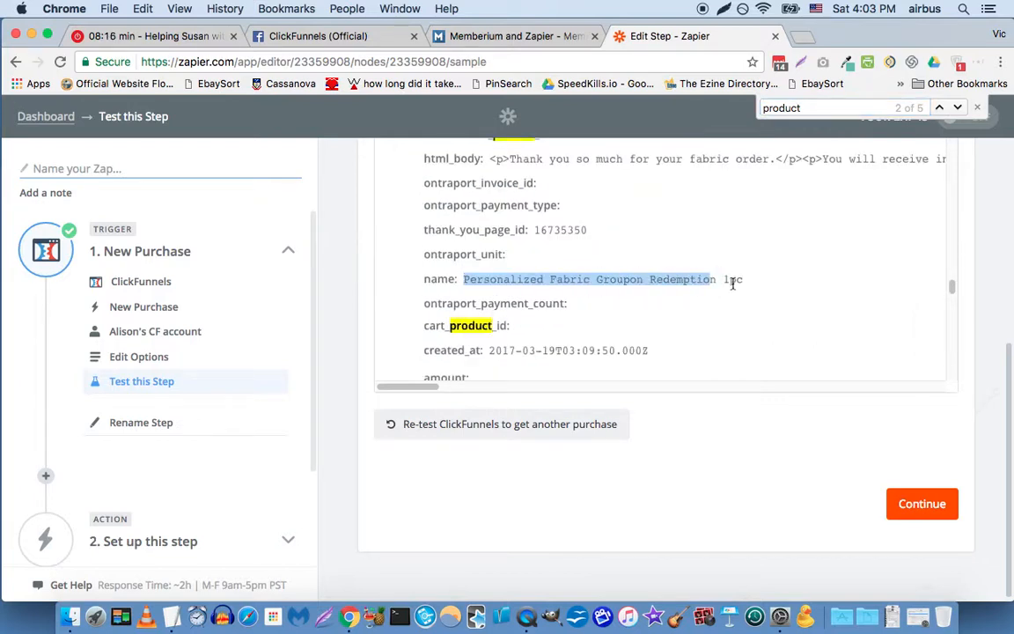
click(978, 108)
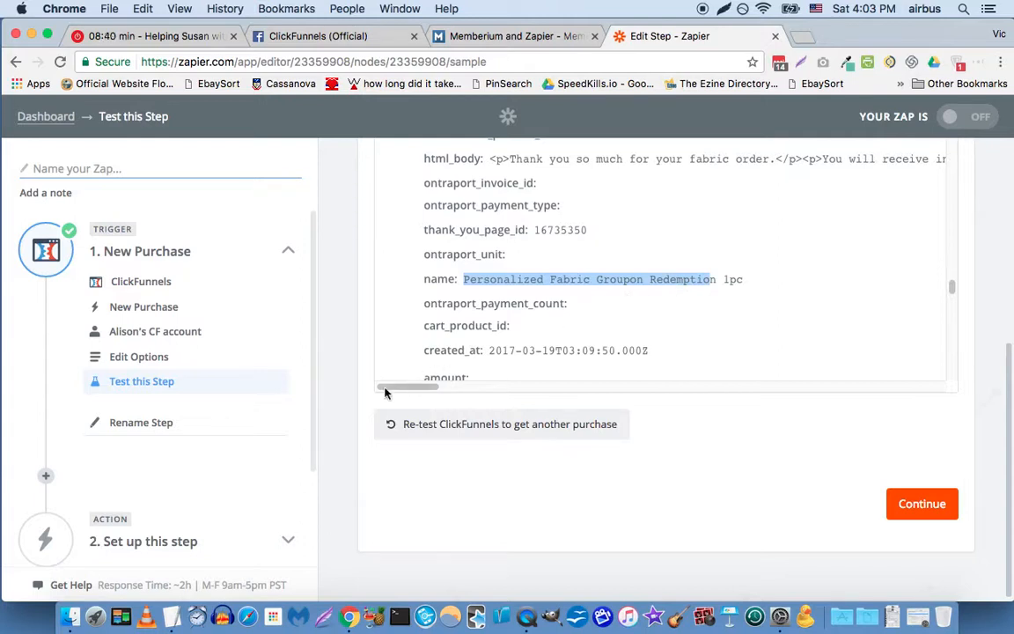
Step: Insert a Filter by Zapier step right after the New Purchase trigger, using the Only continue if... action
scroll(385, 393, down, 1)
scroll(207, 429, down, 3)
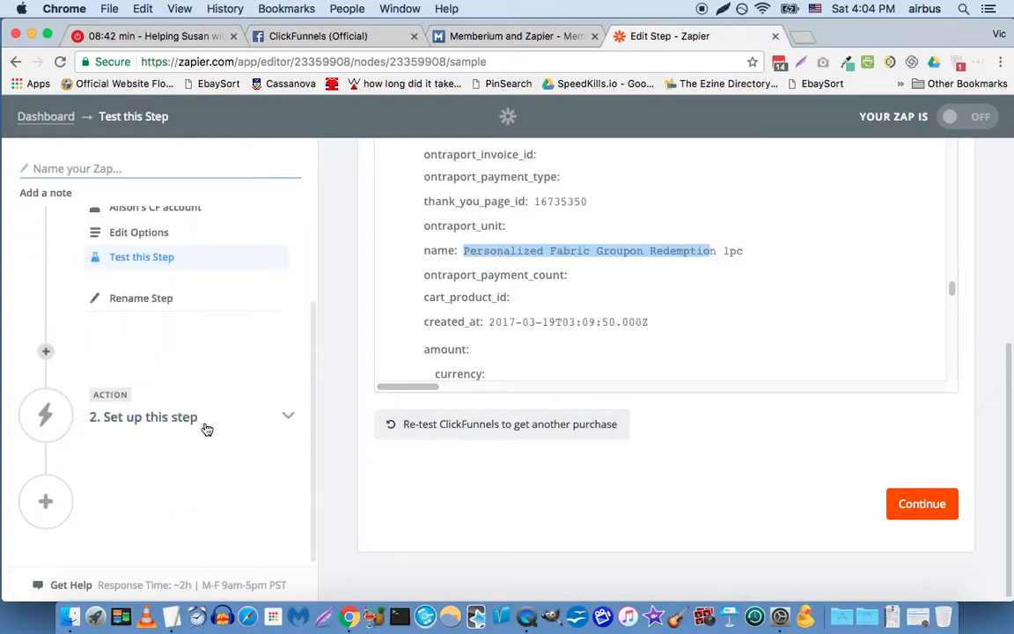
click(45, 353)
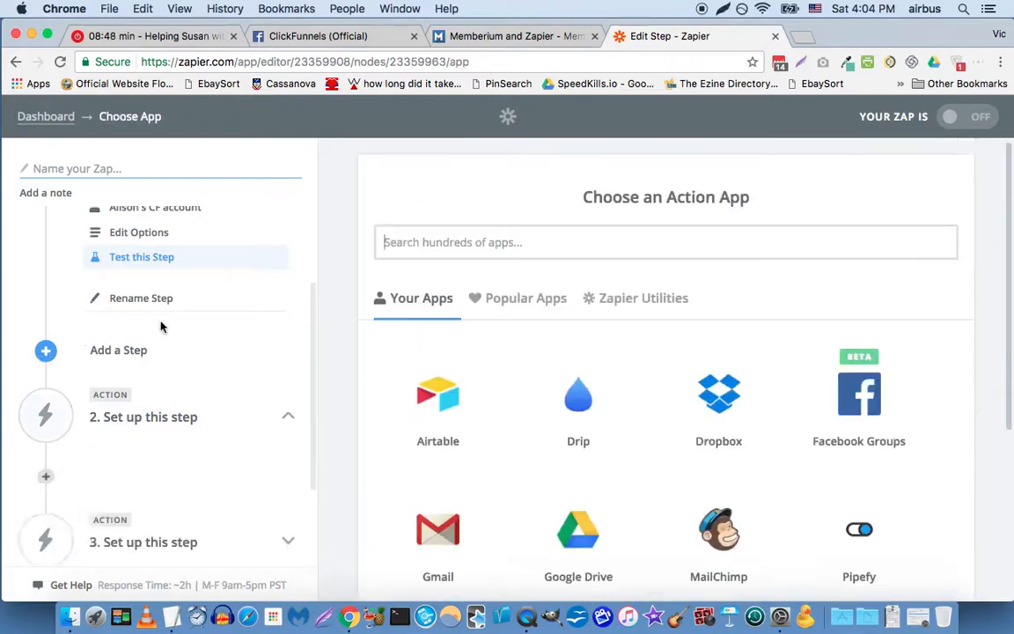
click(443, 241)
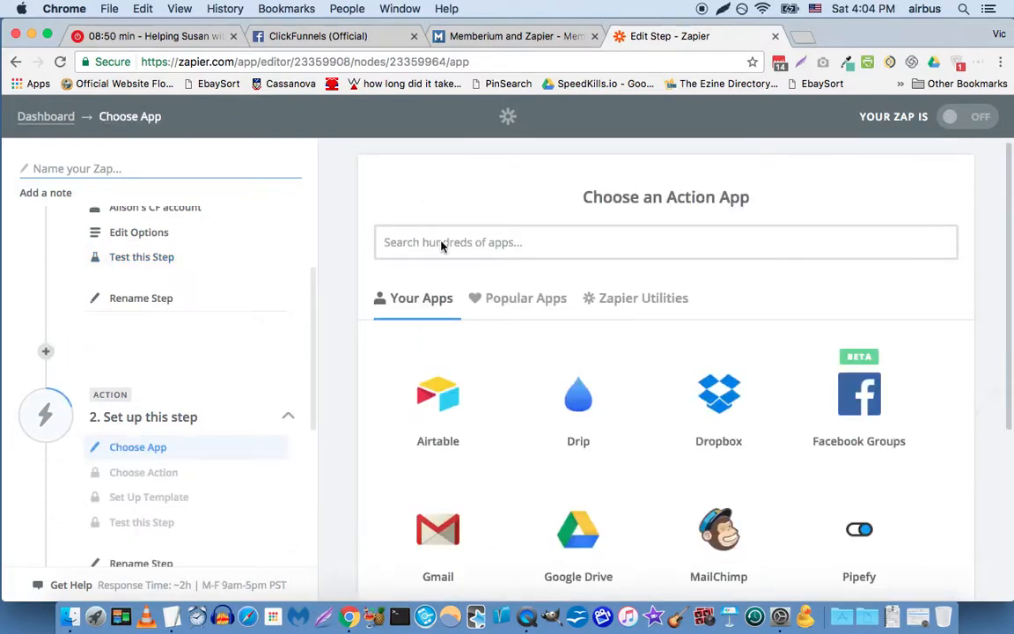
text(filter)
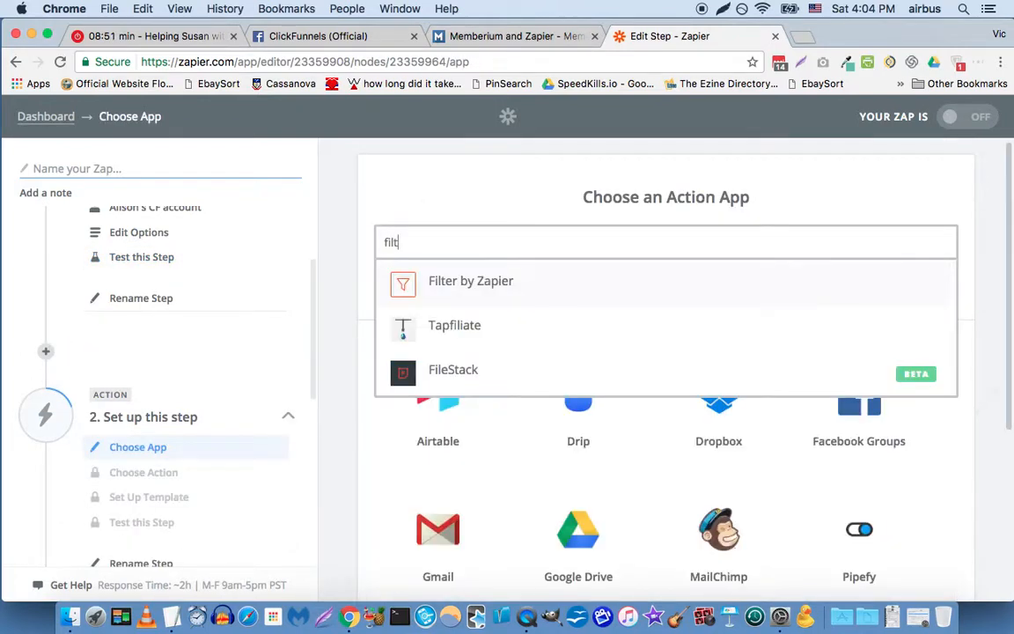
click(461, 284)
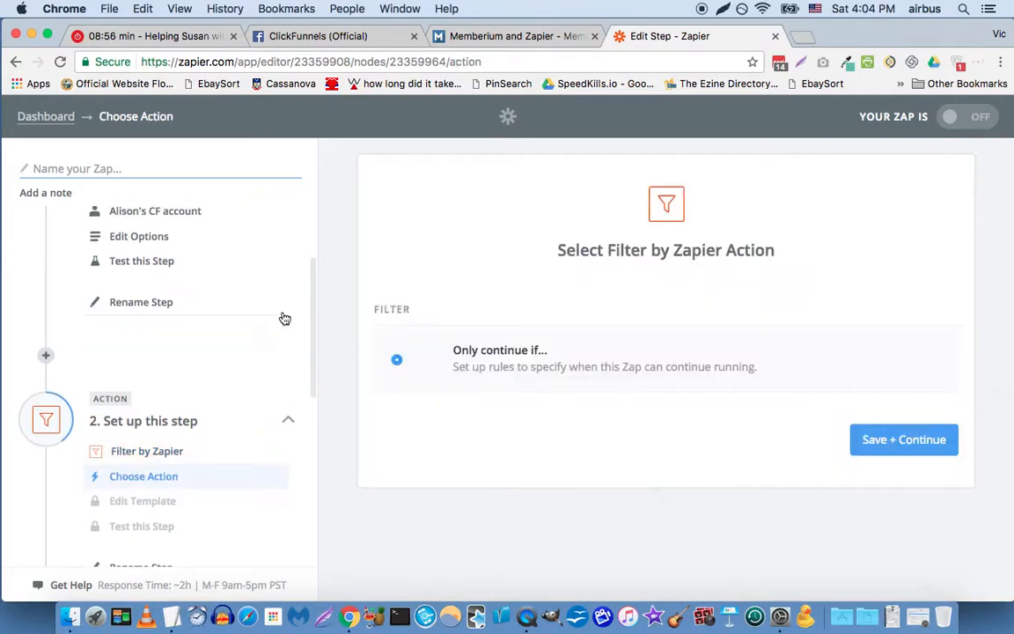
click(936, 454)
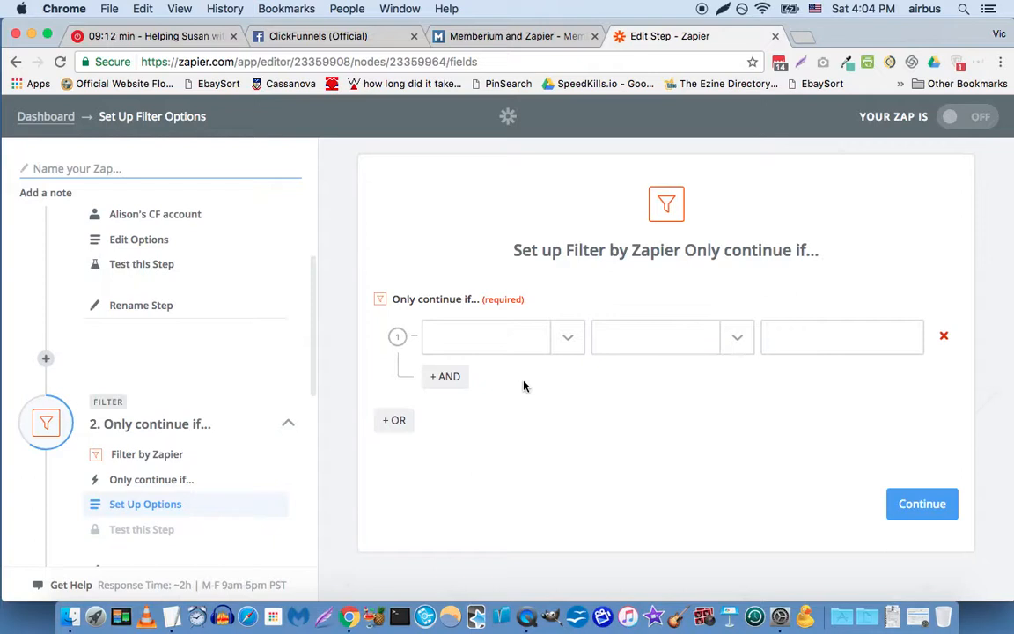
click(569, 347)
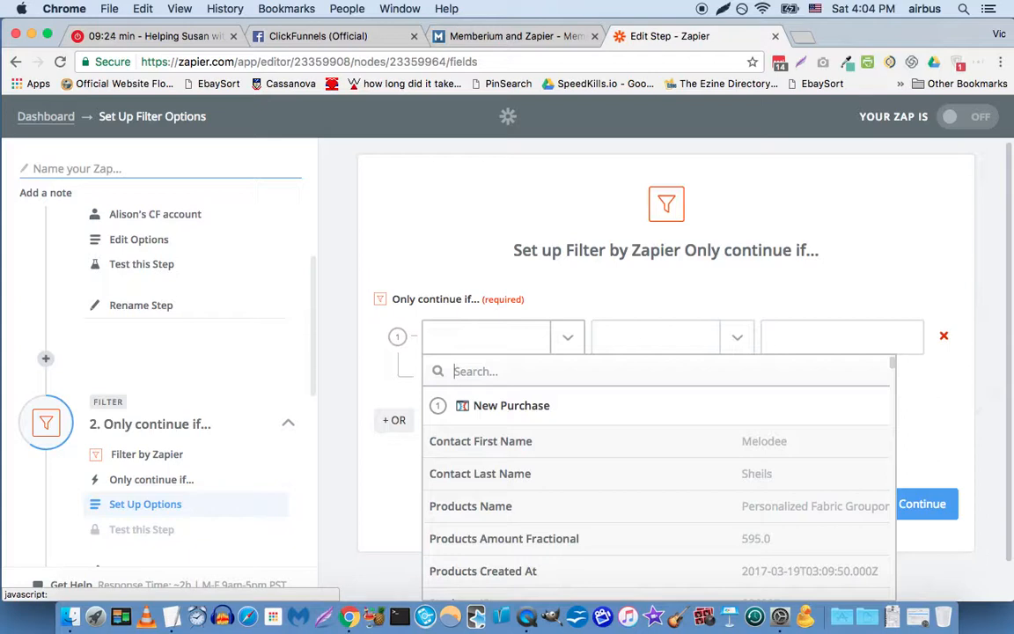
text(p)
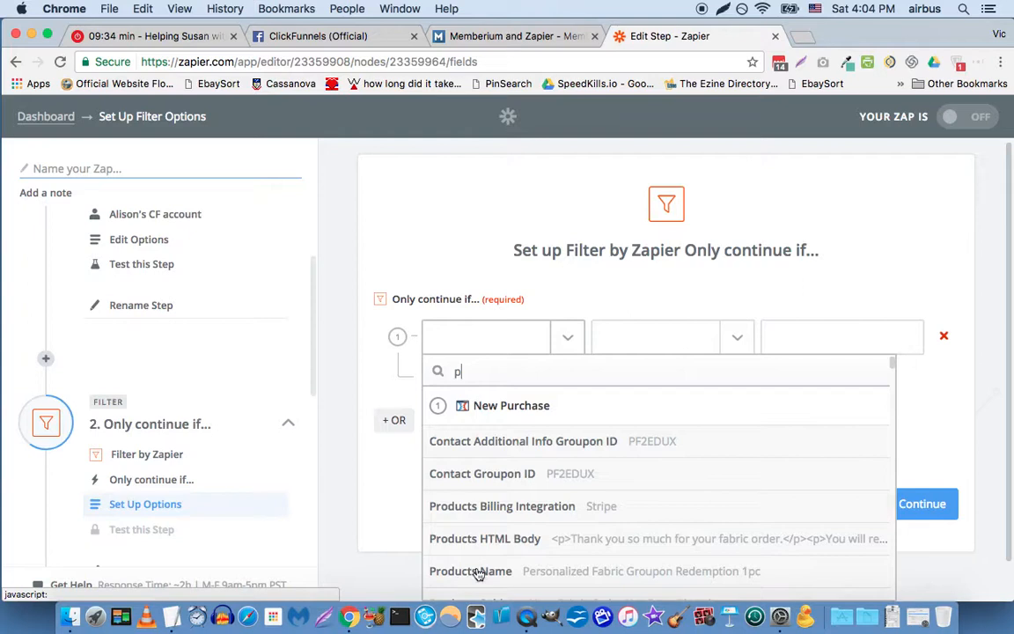
text(roduct)
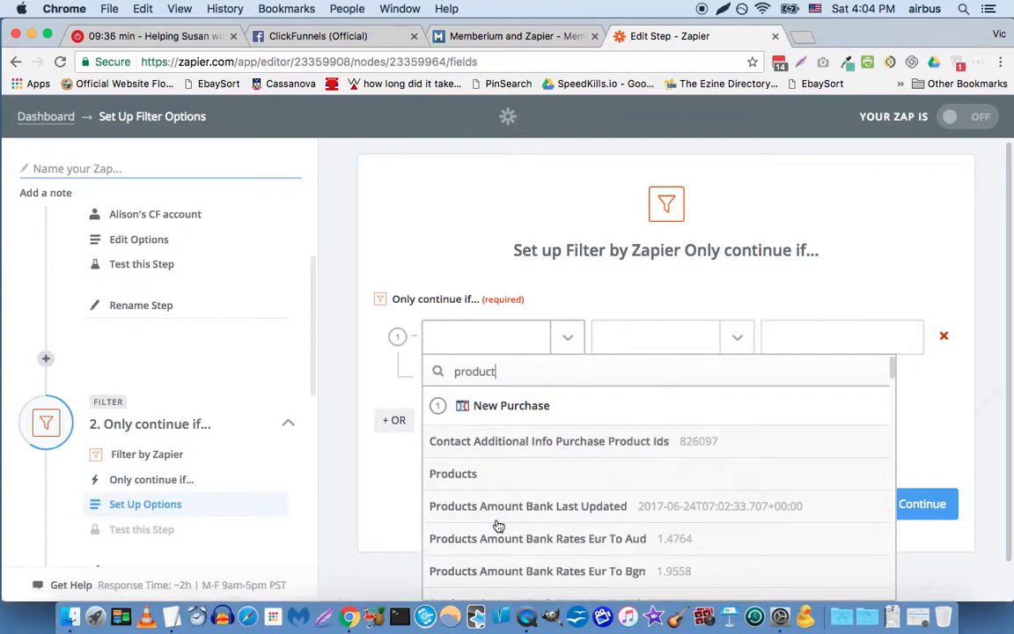
click(550, 502)
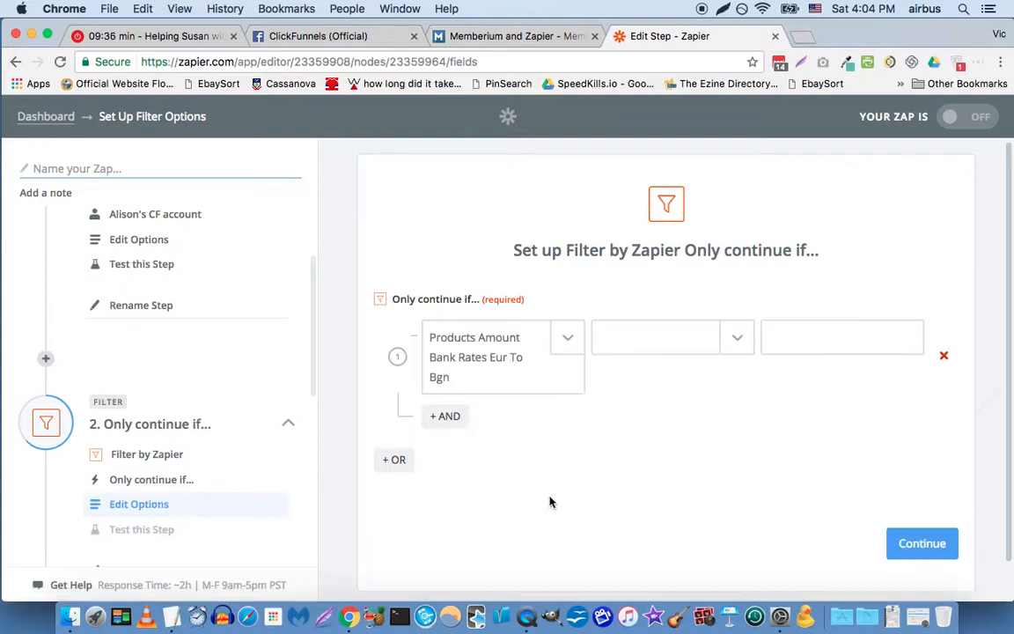
click(536, 363)
click(531, 387)
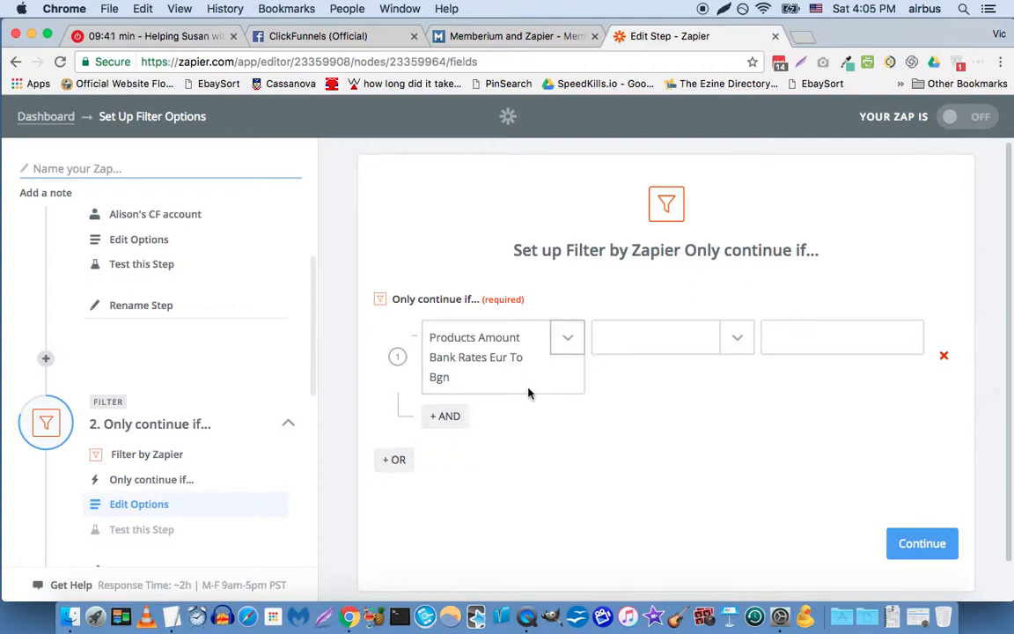
Step: Set the filter condition to continue only if Products Name (Text) Contains "groupon"
click(557, 352)
click(531, 553)
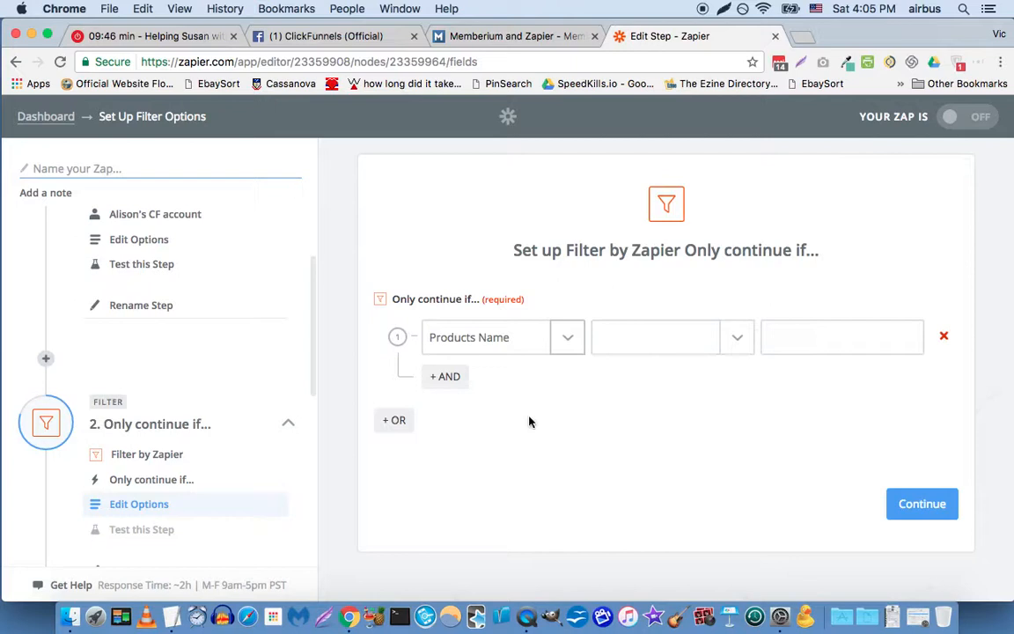
click(631, 344)
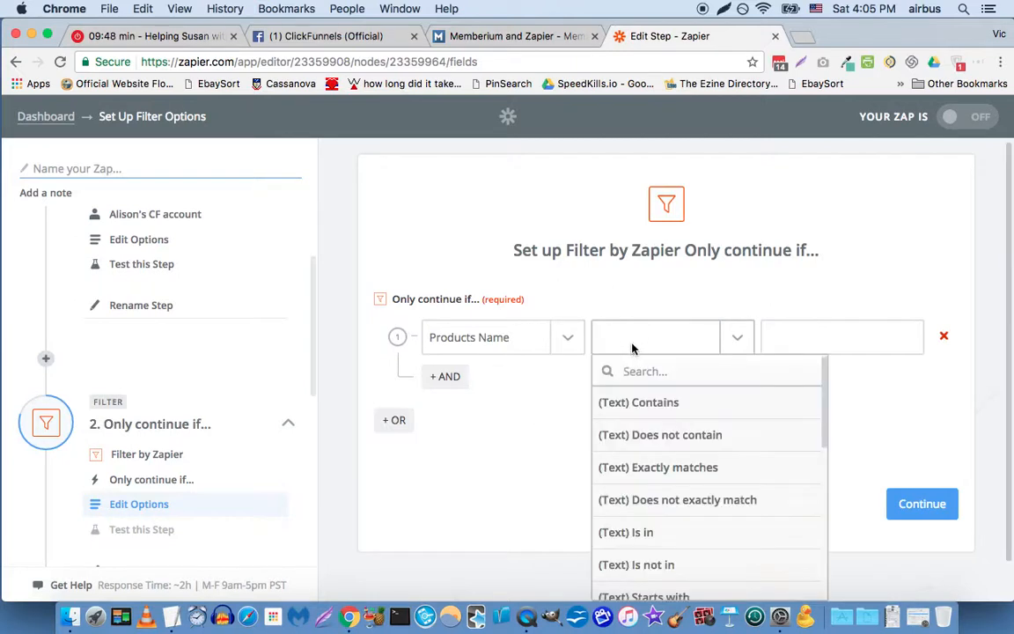
click(662, 403)
click(780, 339)
text(groupon)
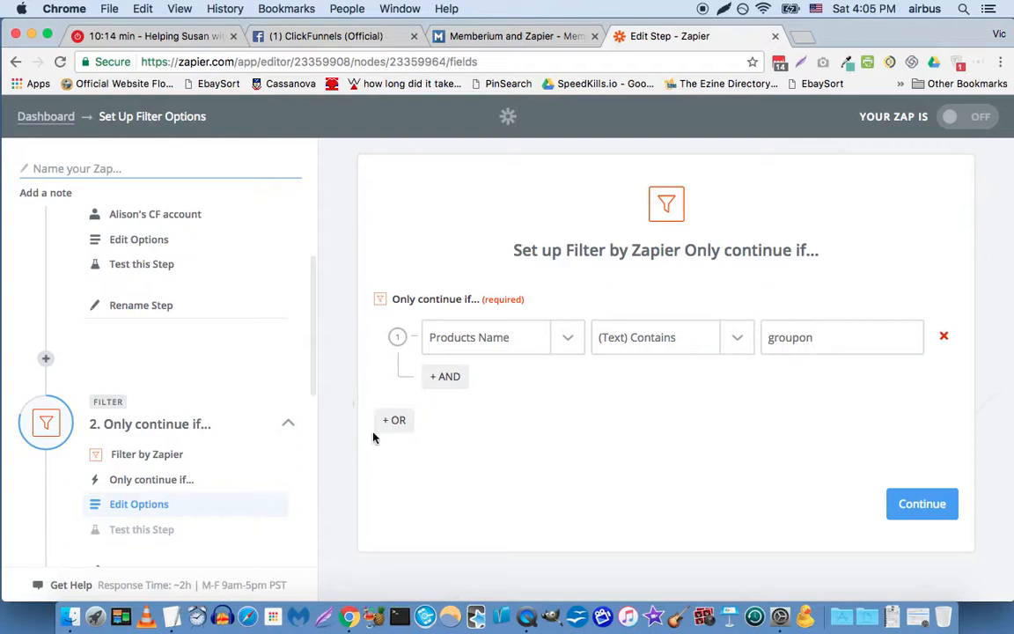
Step: Save the filter condition, test it against the sample purchase, and check the compared product name and keyword
click(907, 506)
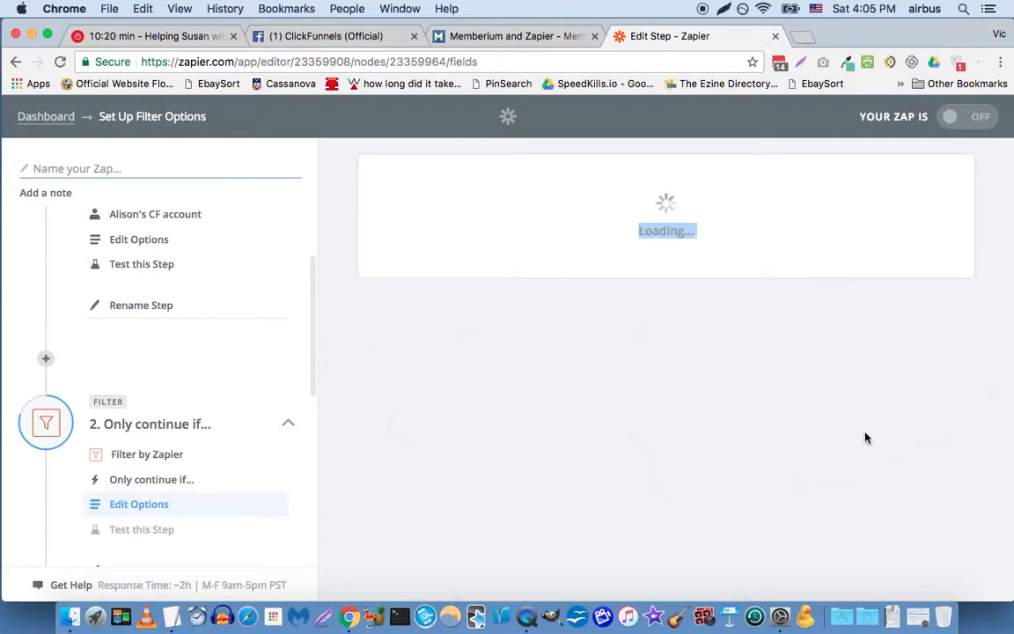
click(916, 377)
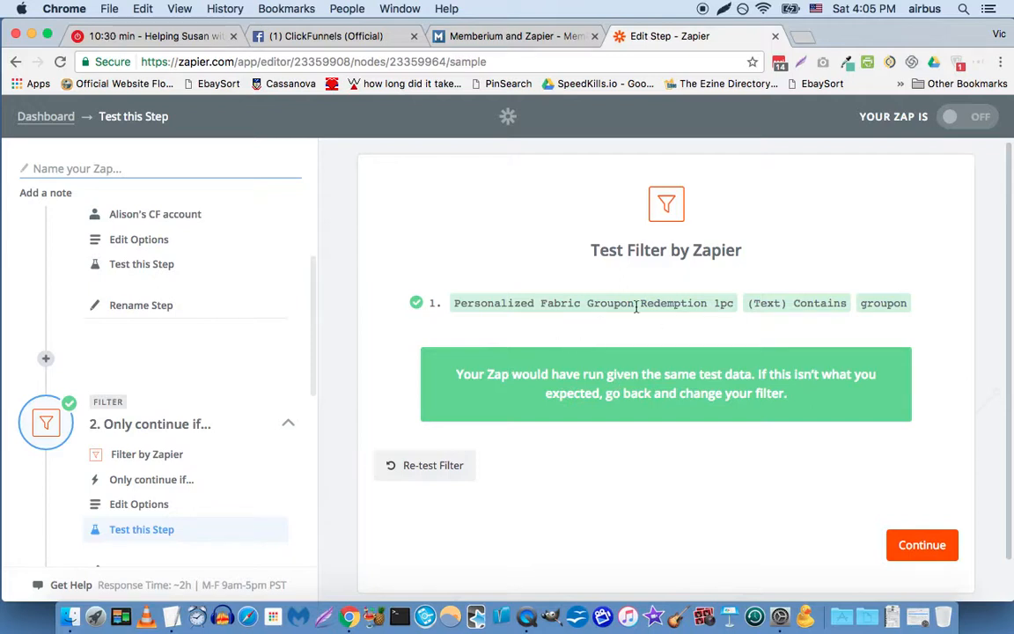
drag(482, 303, 865, 322)
double_click(876, 302)
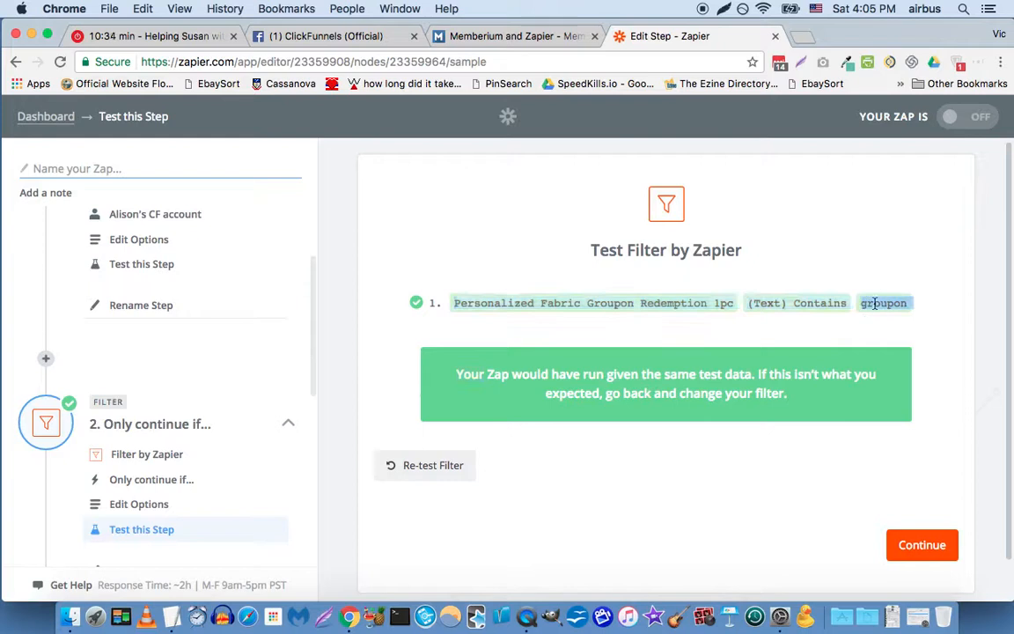
click(576, 474)
Step: Open the third step's action setup, search the apps for "active" and choose ActiveCampaign as the action app
scroll(579, 437, down, 2)
scroll(205, 441, down, 5)
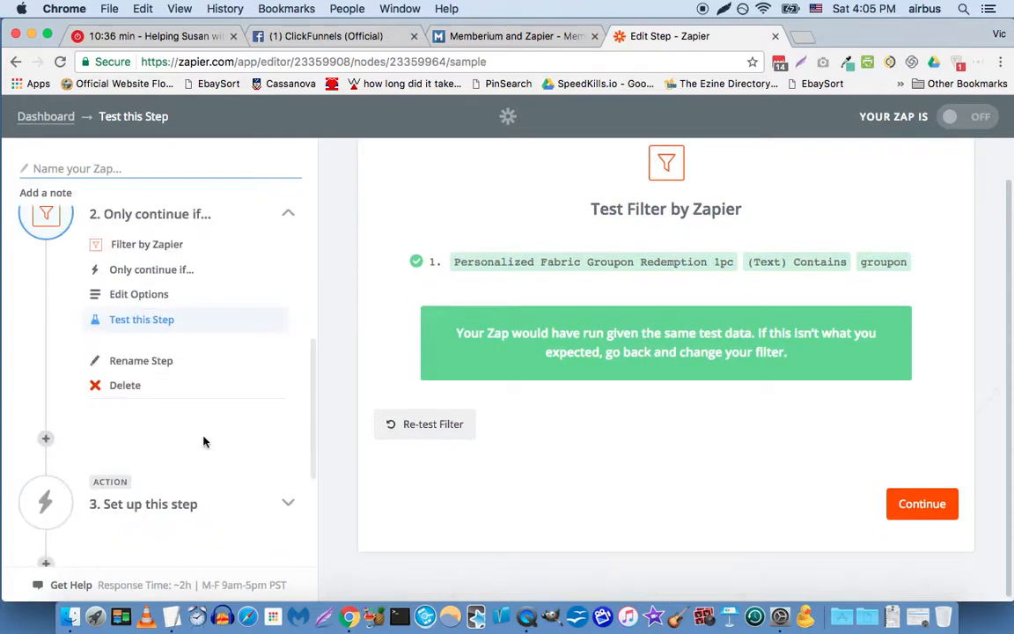
click(182, 503)
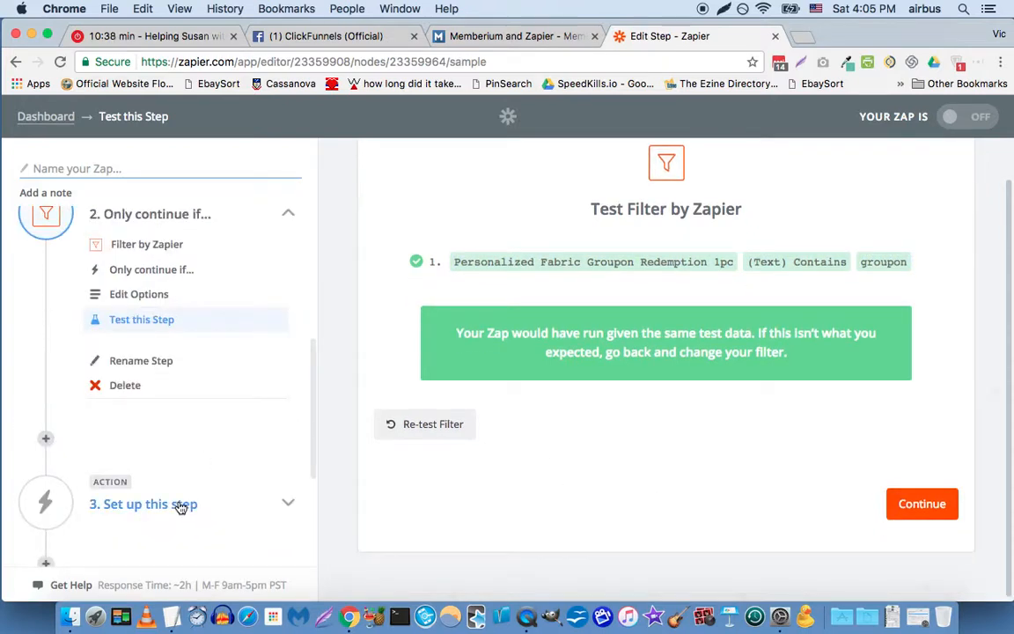
scroll(192, 482, down, 5)
click(172, 350)
scroll(234, 345, up, 2)
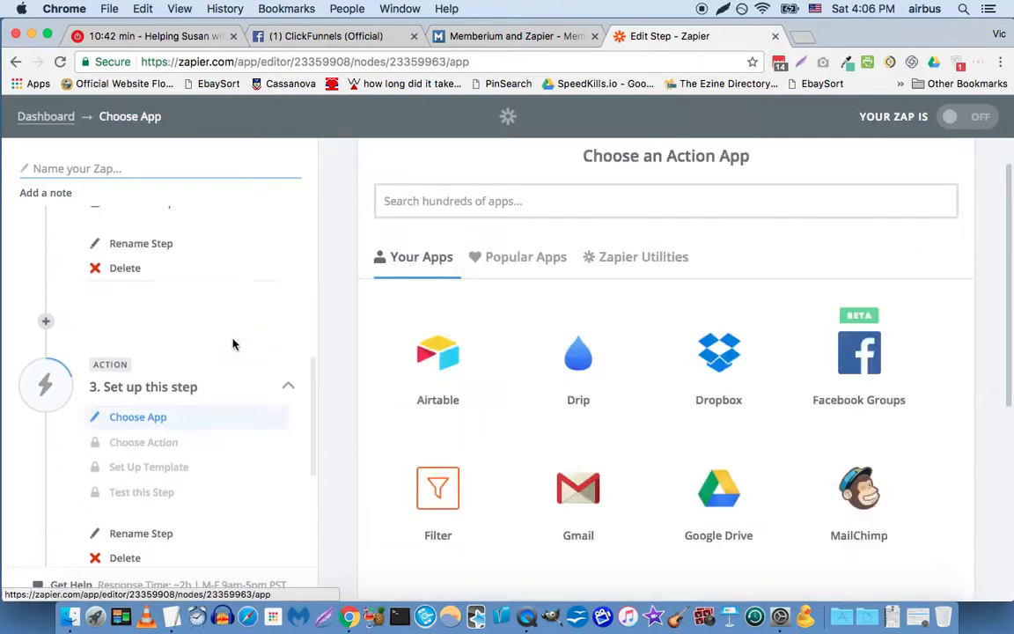
click(492, 202)
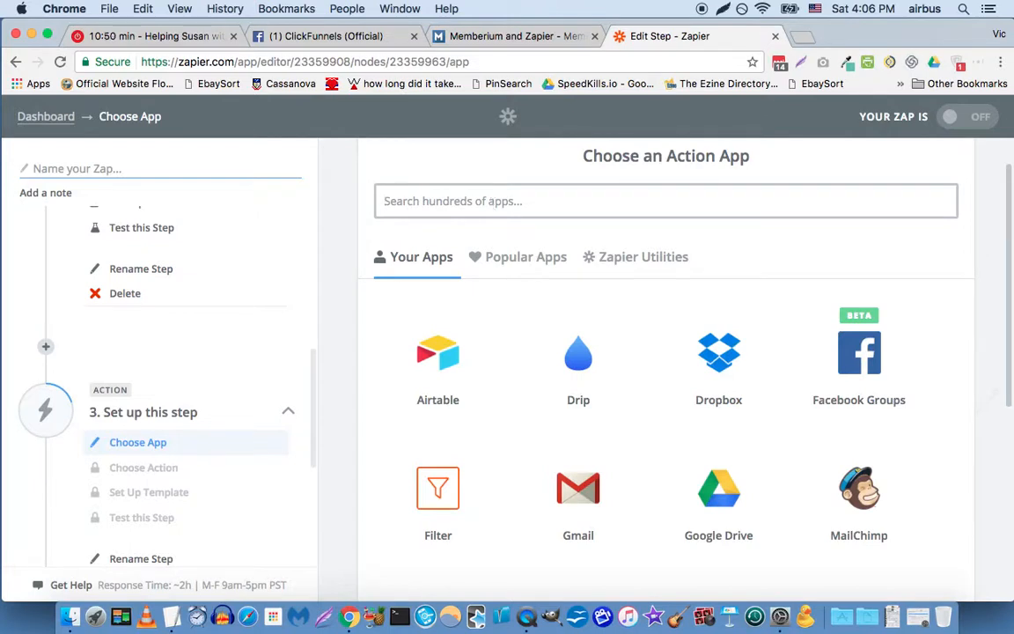
text(active)
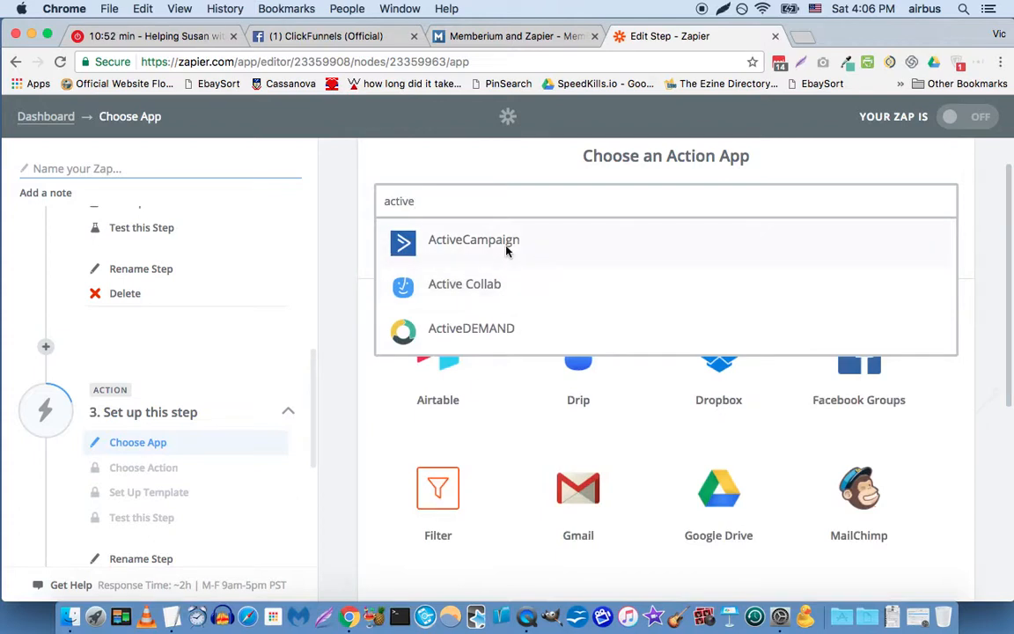
click(507, 251)
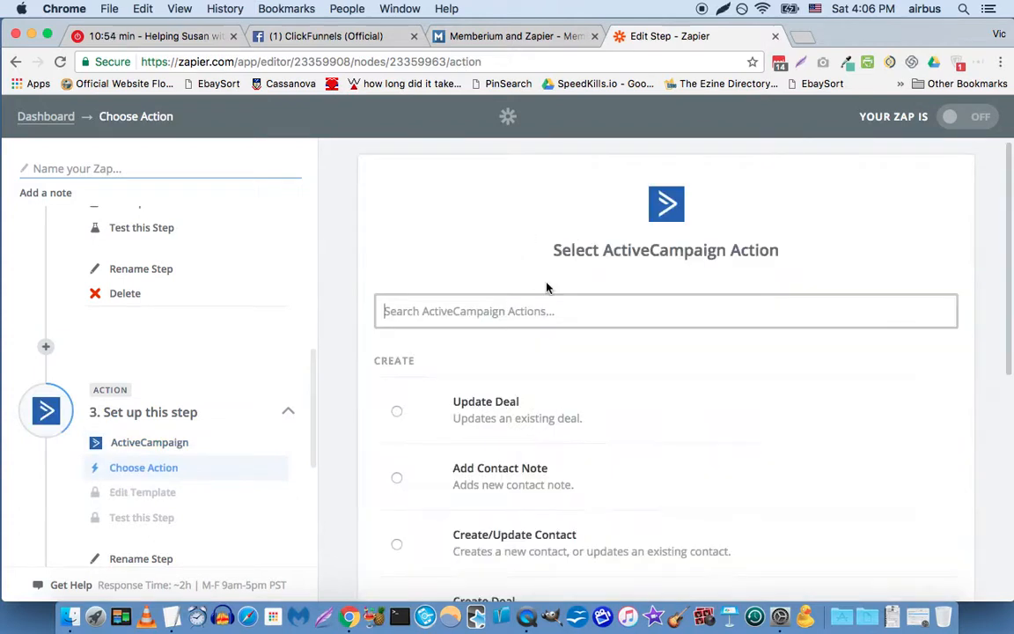
Step: Choose Create/Update Contact as the ActiveCampaign action and save the choice
scroll(480, 369, down, 2)
scroll(478, 372, down, 1)
click(475, 428)
scroll(440, 364, down, 3)
scroll(437, 366, down, 5)
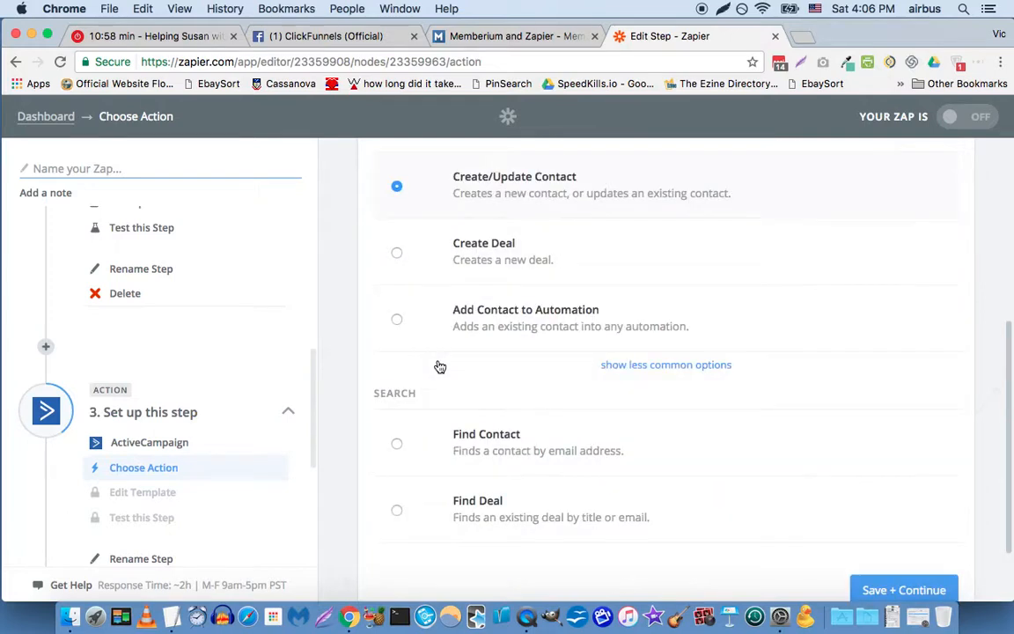
click(885, 506)
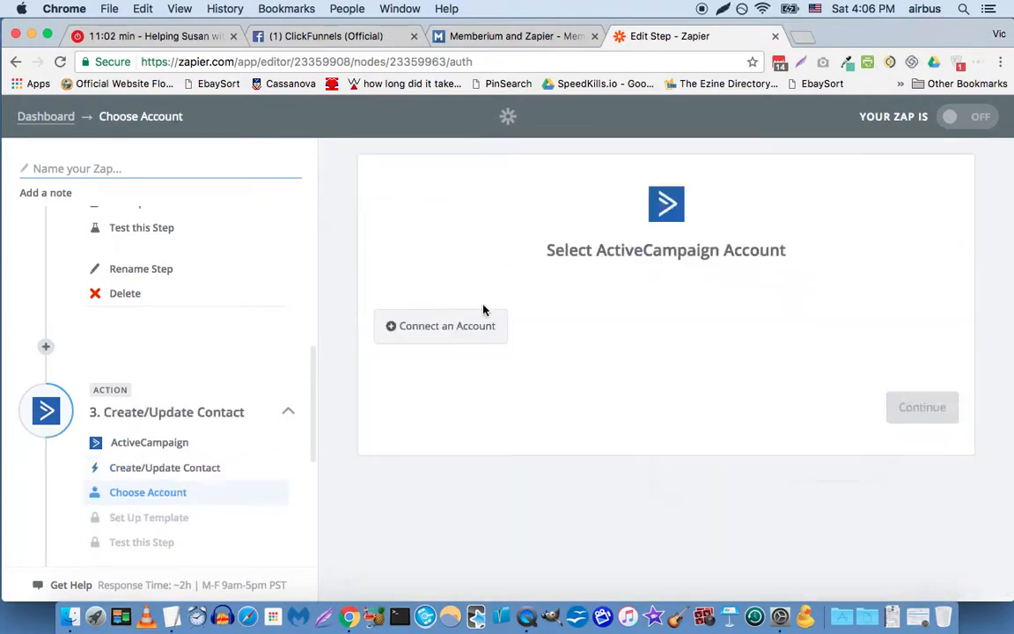
Step: Connect an ActiveCampaign account to the Create/Update Contact step and save it as the account to use
click(461, 330)
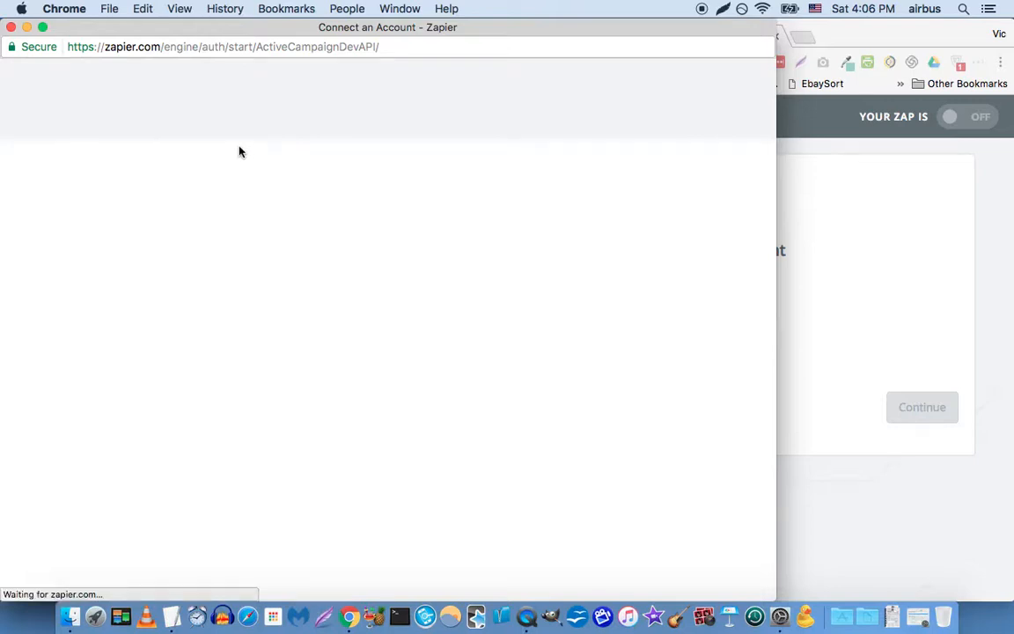
drag(208, 47, 289, 90)
click(290, 87)
double_click(308, 29)
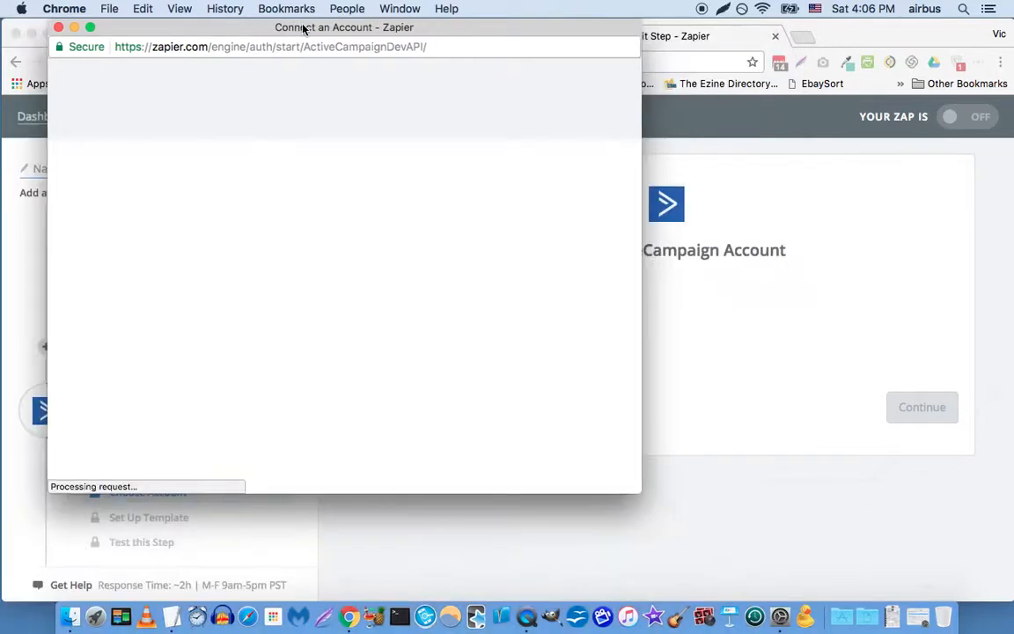
drag(295, 27, 355, 64)
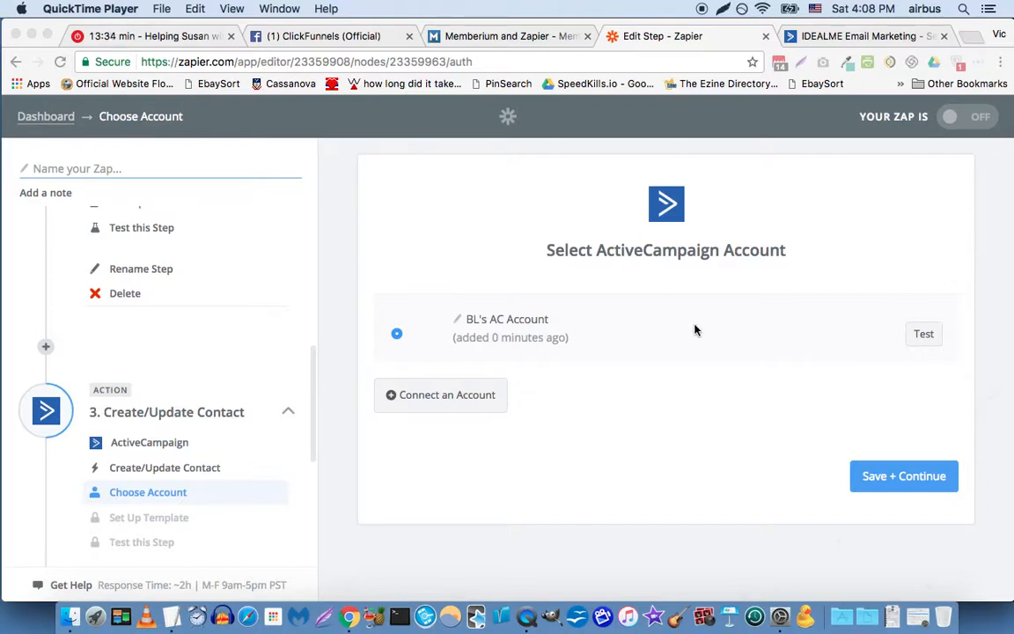
click(833, 475)
click(879, 484)
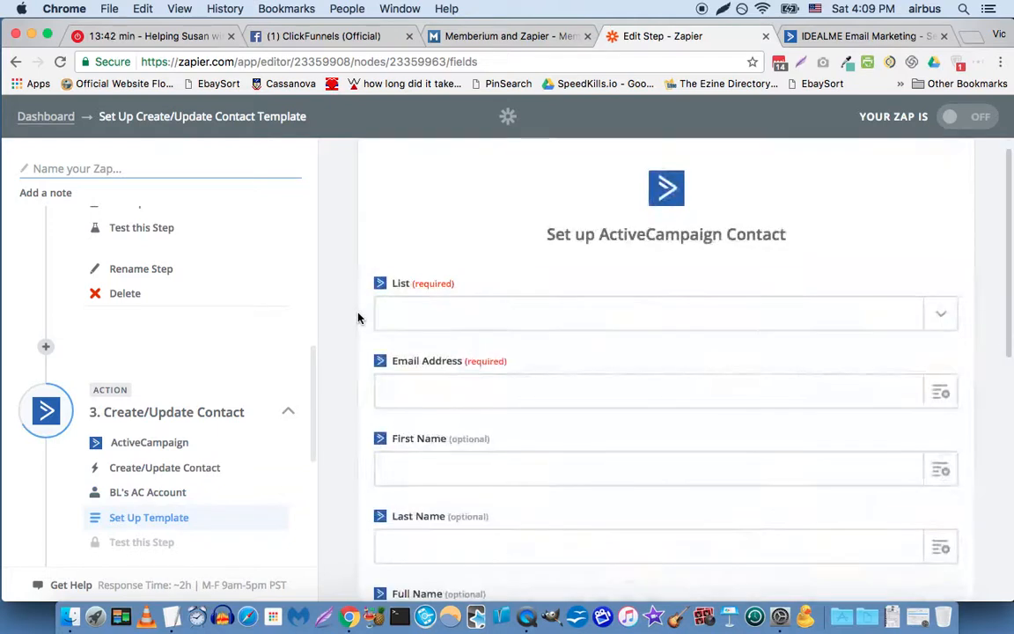
Step: Set the ActiveCampaign contact's List to Start A Blog (optin)
scroll(599, 282, down, 1)
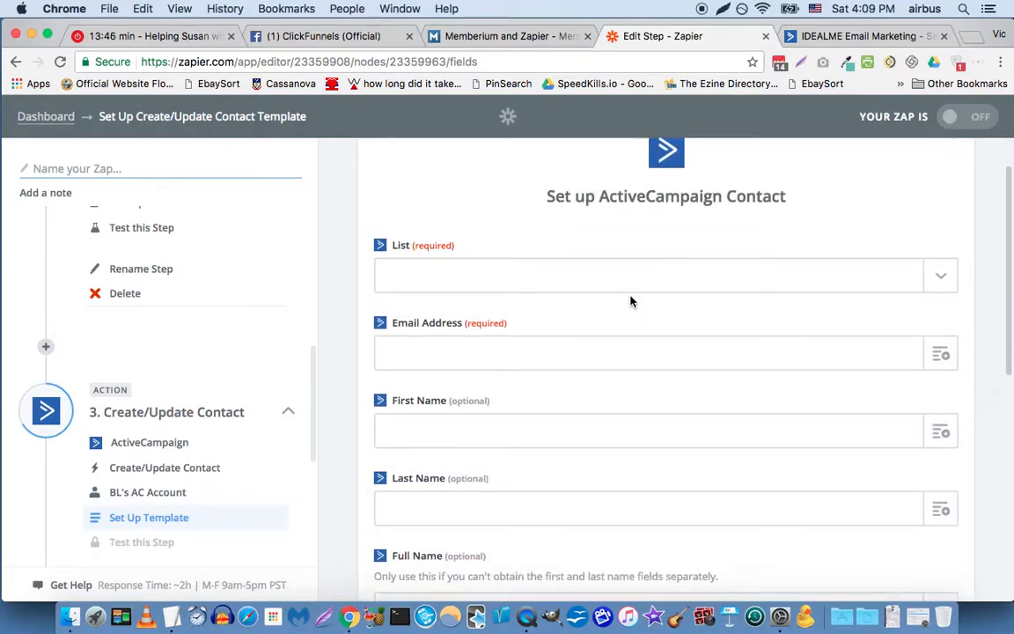
click(937, 280)
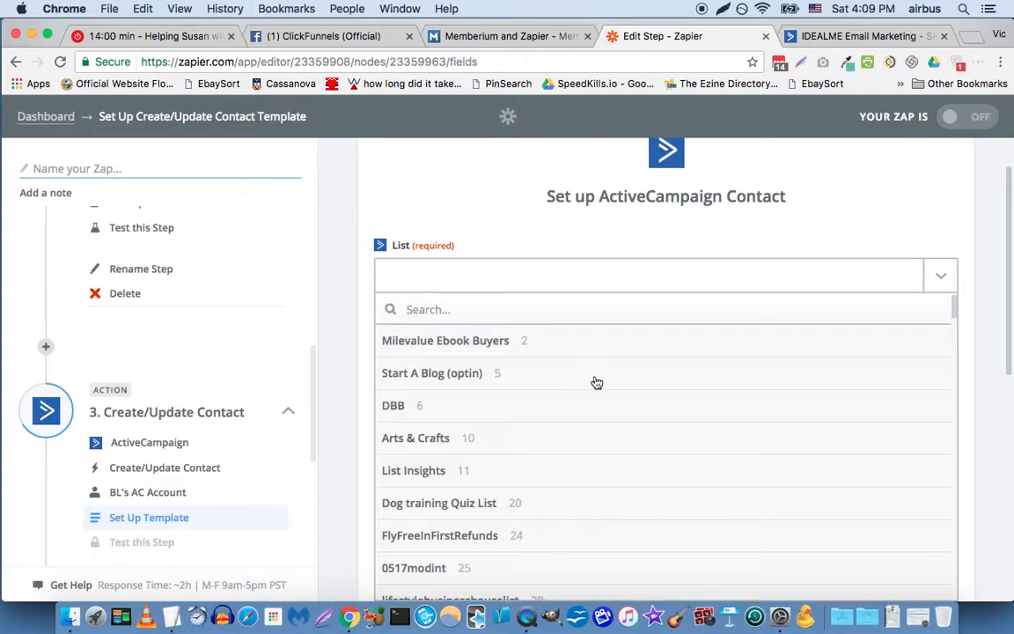
click(475, 373)
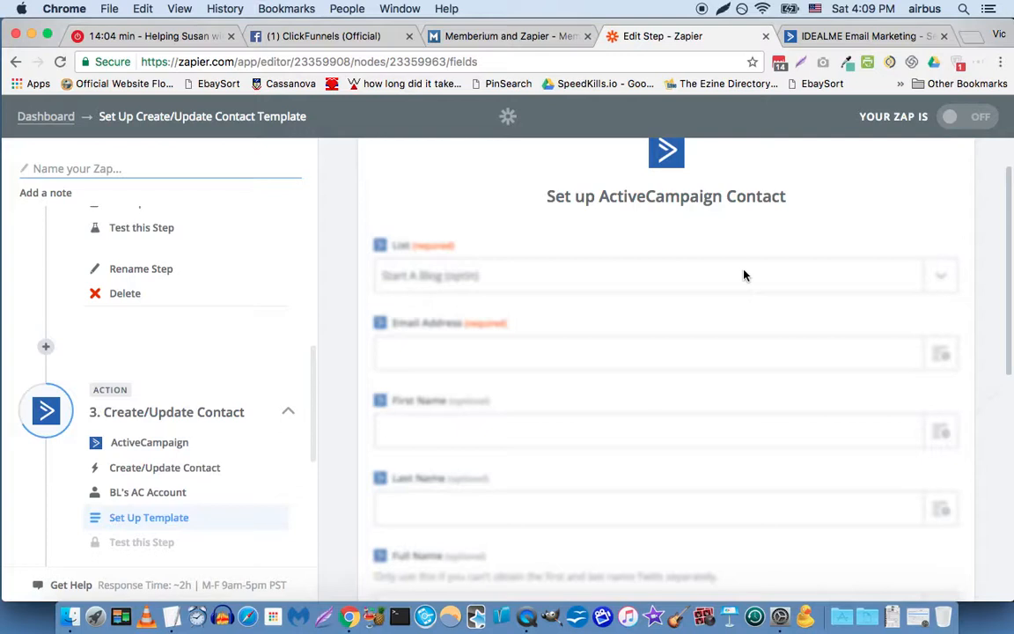
click(823, 215)
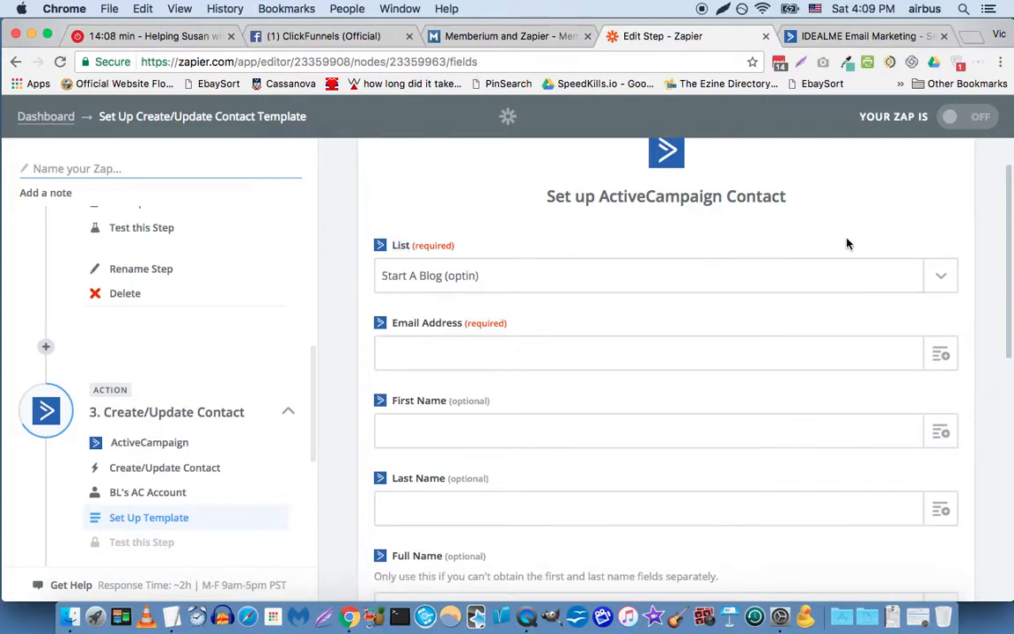
Step: Search the purchase fields for "email" and map the Email Address field to Contact Email from the New Purchase step
scroll(854, 264, down, 1)
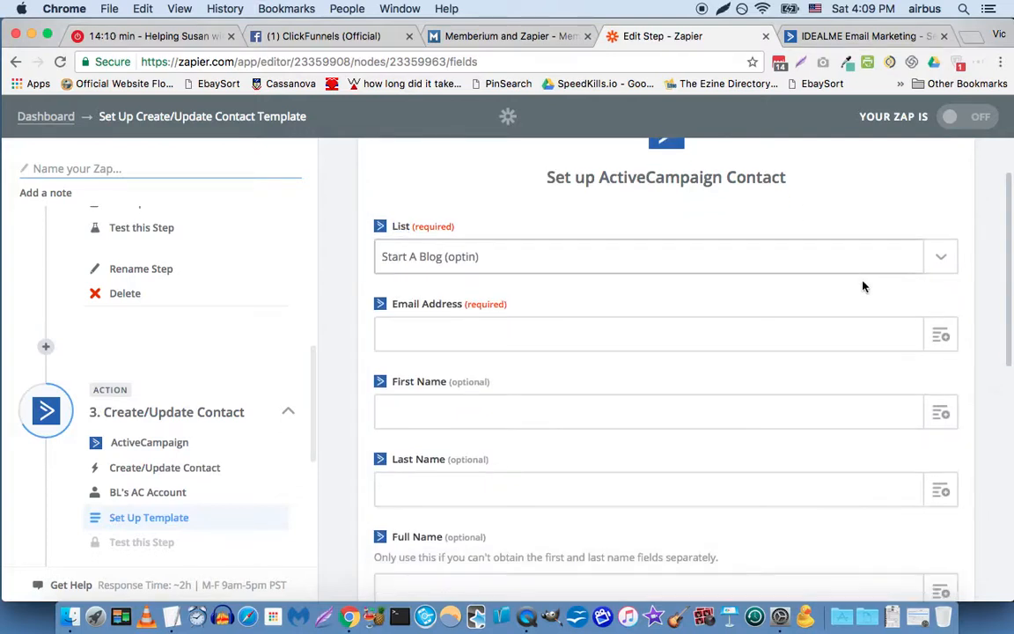
click(944, 340)
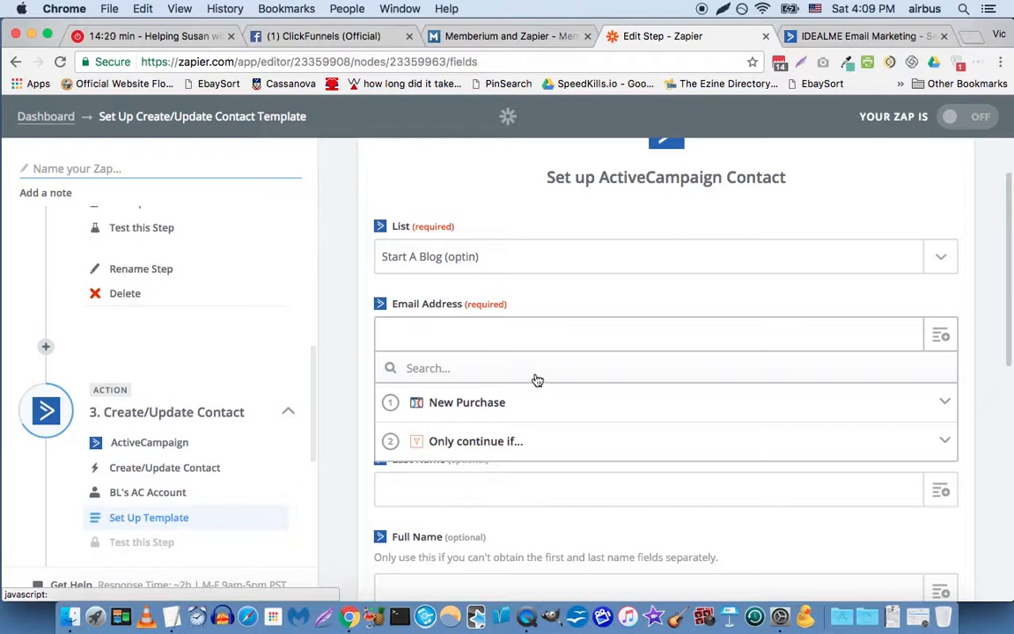
text(e)
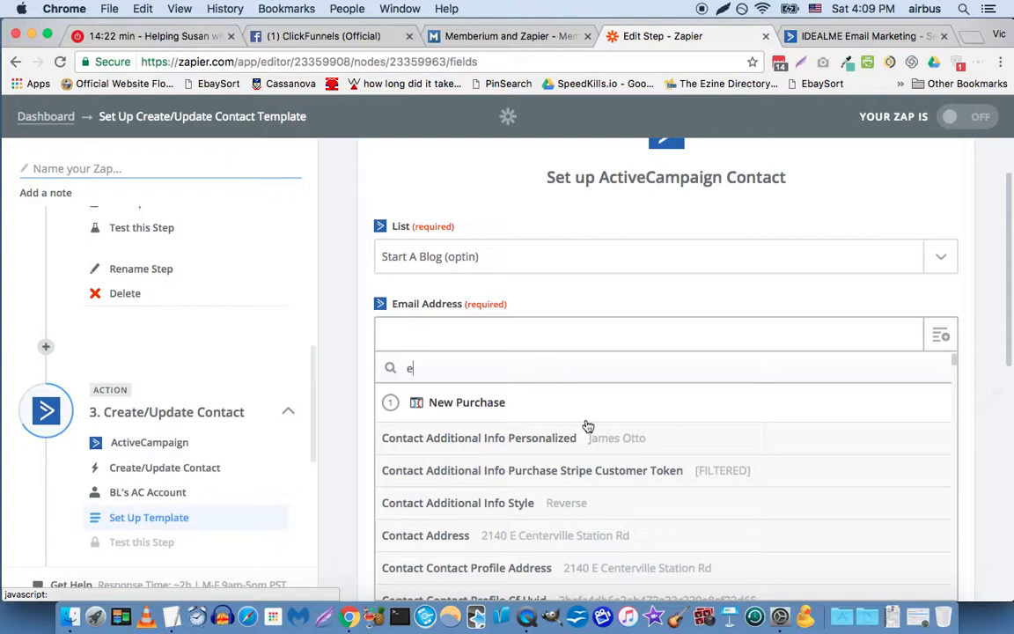
text(mail)
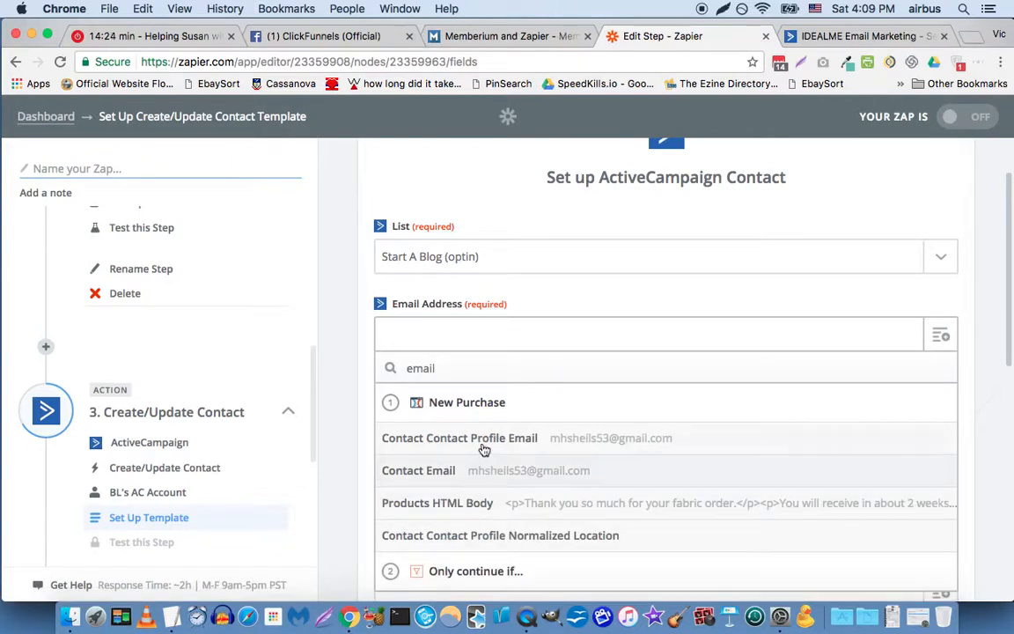
click(451, 474)
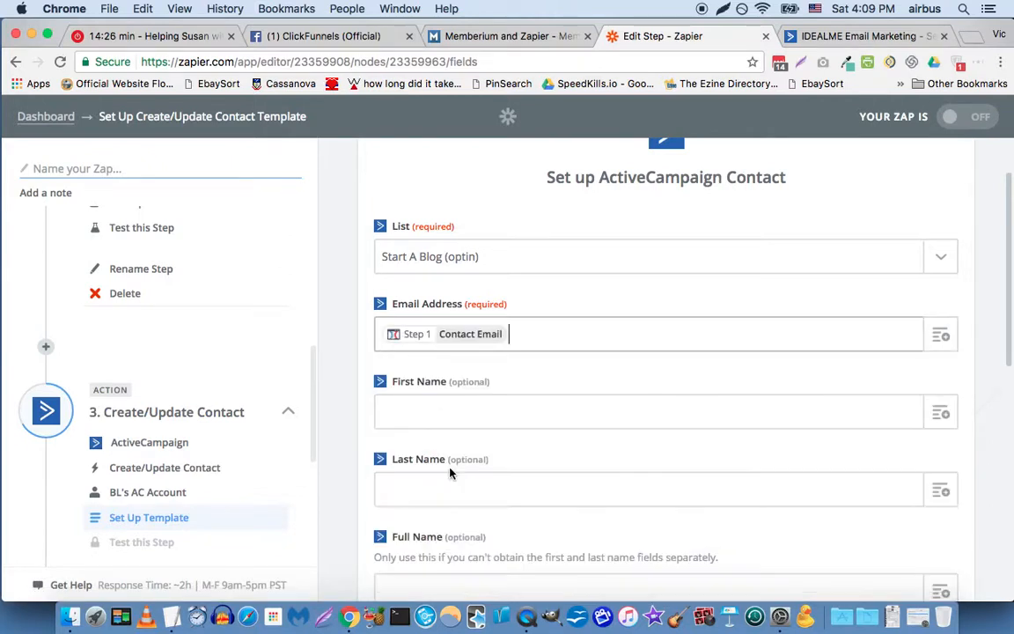
Step: Search the purchase fields for "first" and map the First Name field to Contact First Name from the New Purchase step
click(937, 415)
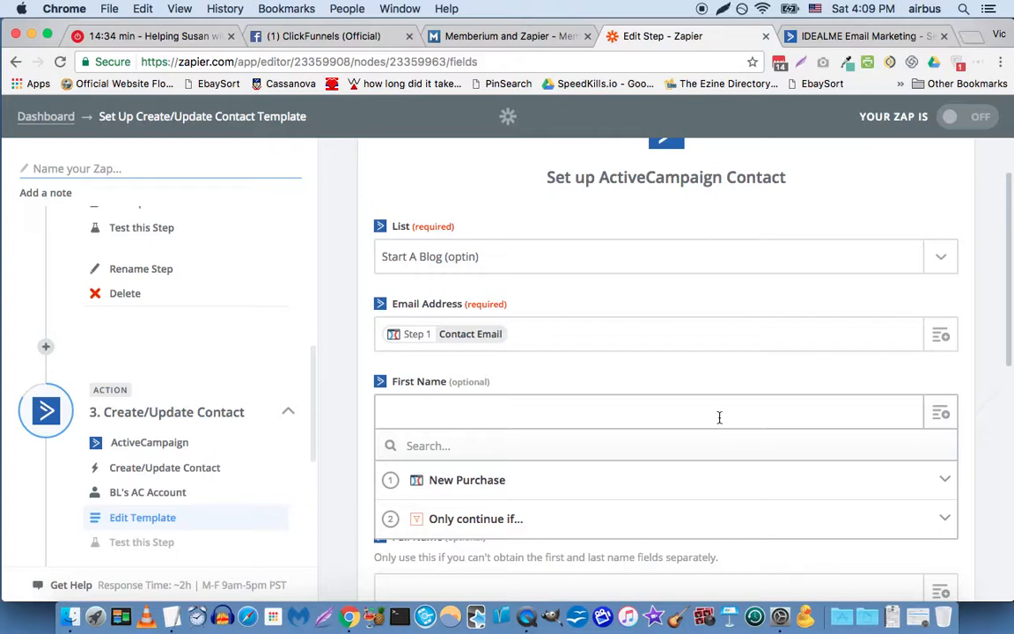
text(f)
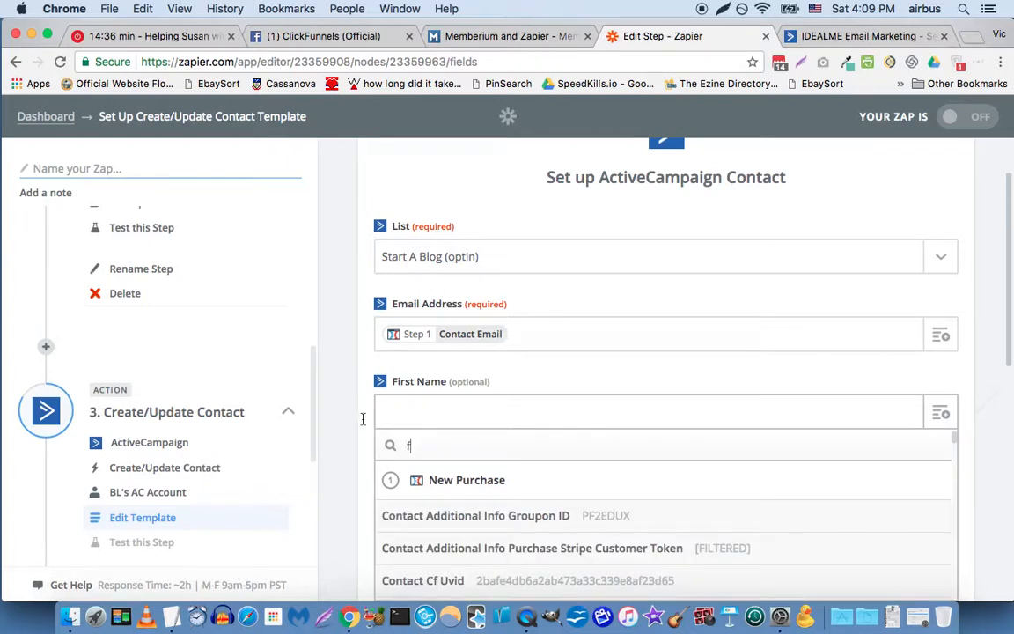
text(irst)
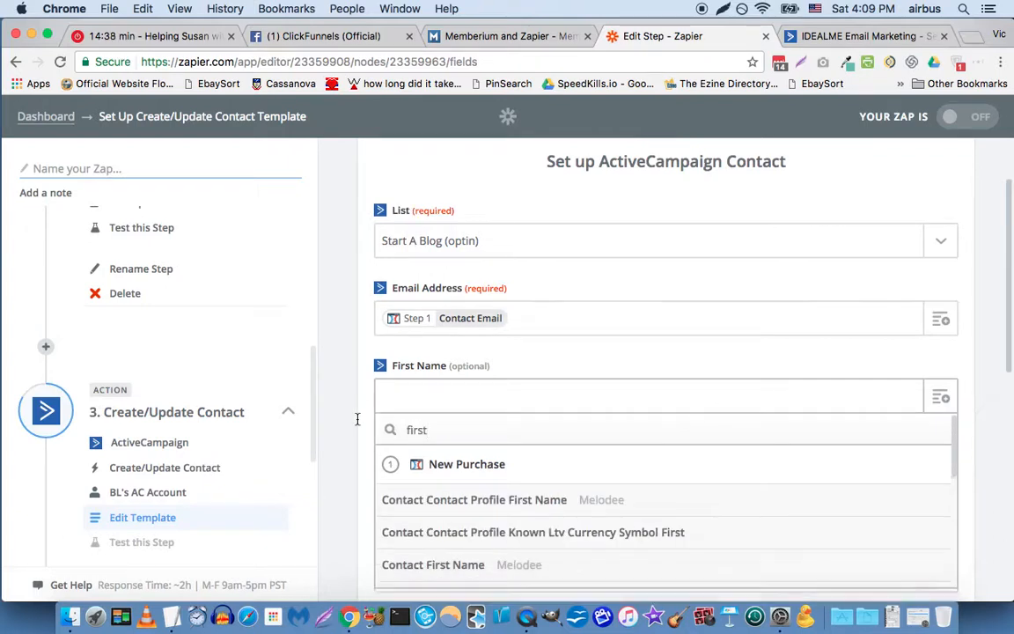
scroll(357, 423, down, 3)
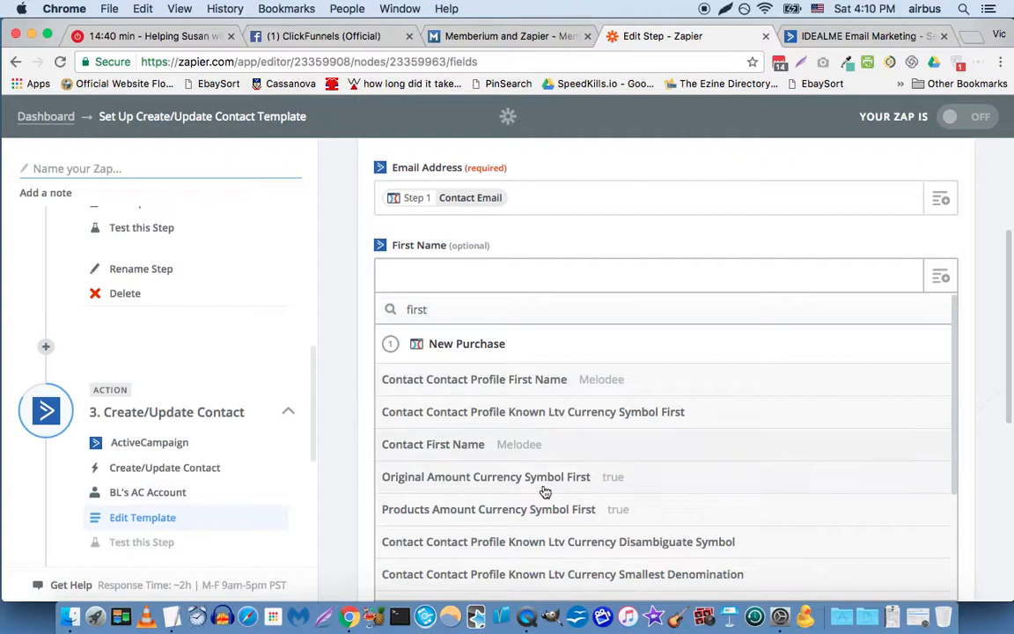
click(494, 448)
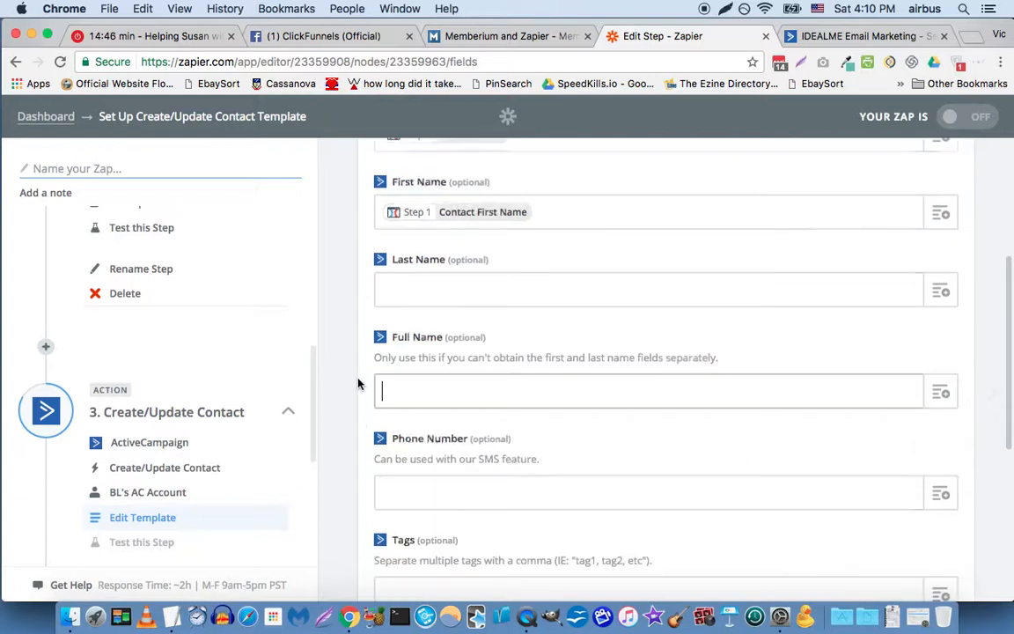
Step: Set the ActiveCampaign contact's Tags to "[member] Groupon Product"
scroll(358, 383, down, 3)
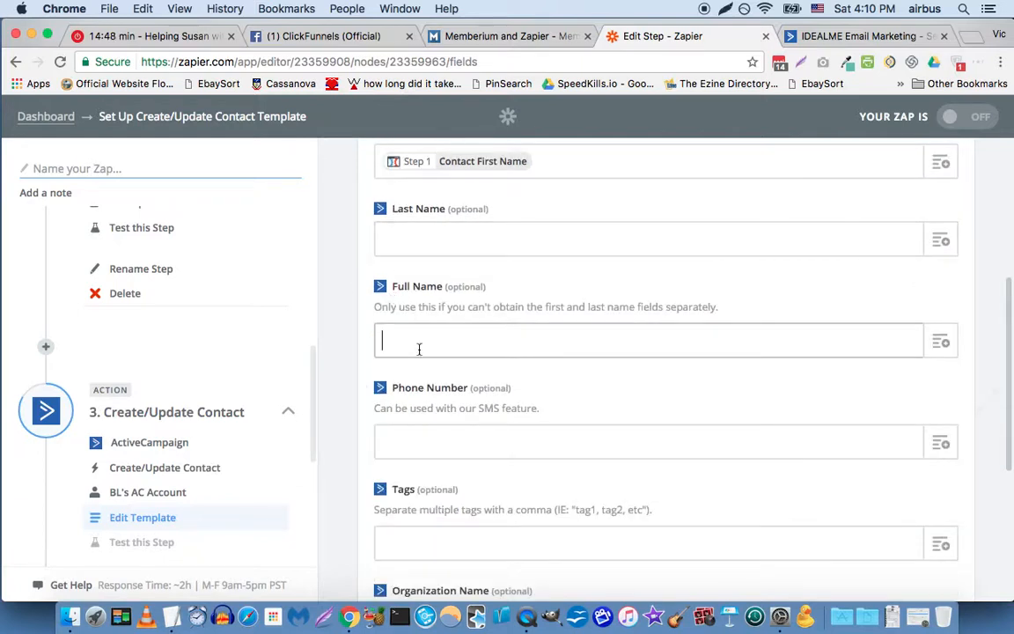
scroll(396, 384, down, 1)
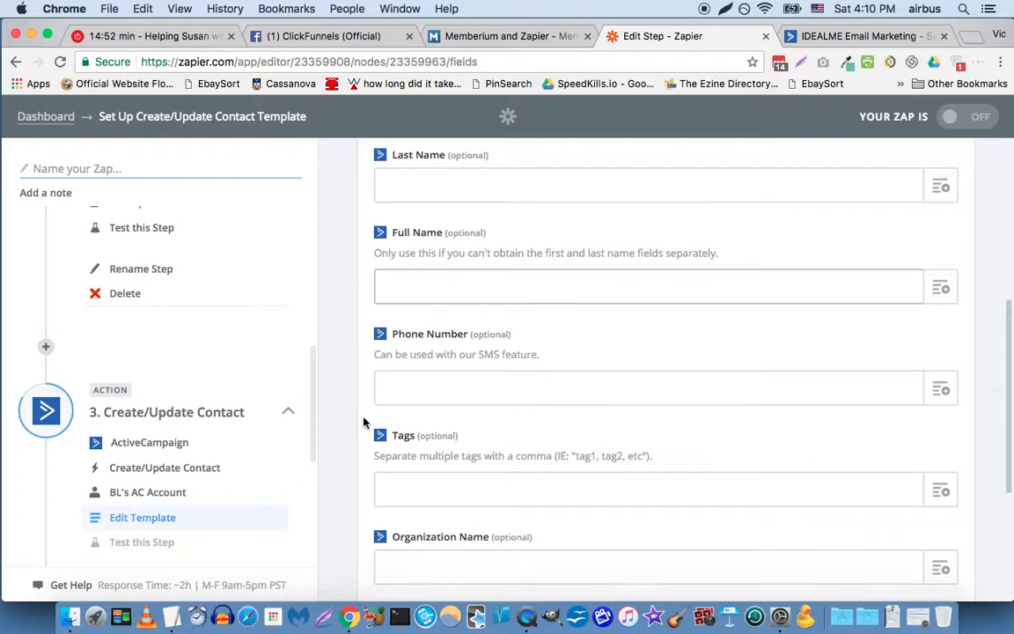
scroll(363, 424, down, 1)
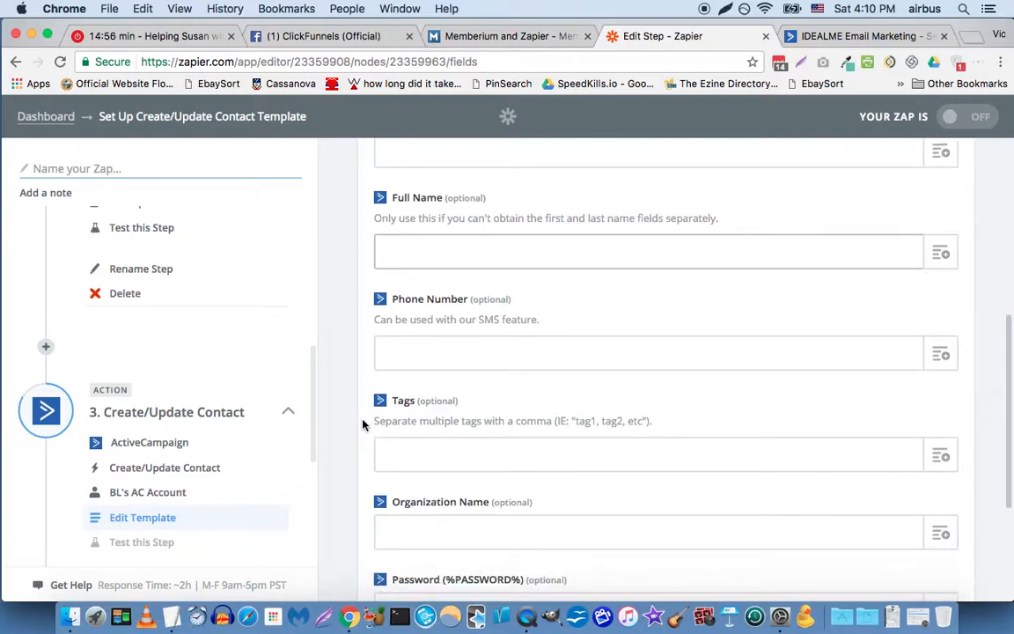
click(423, 452)
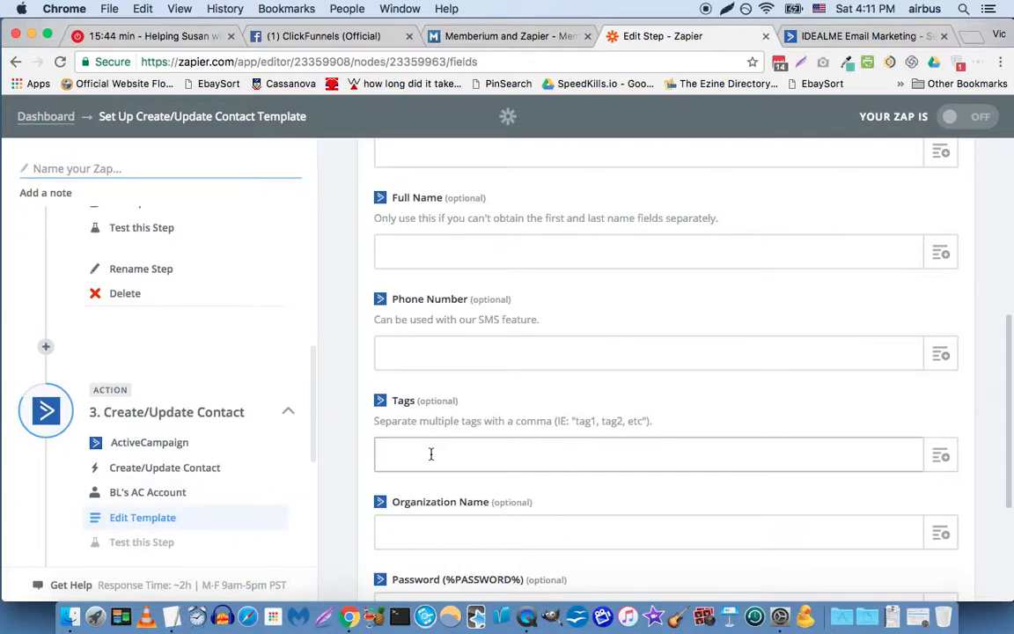
text([member] Groupon Product)
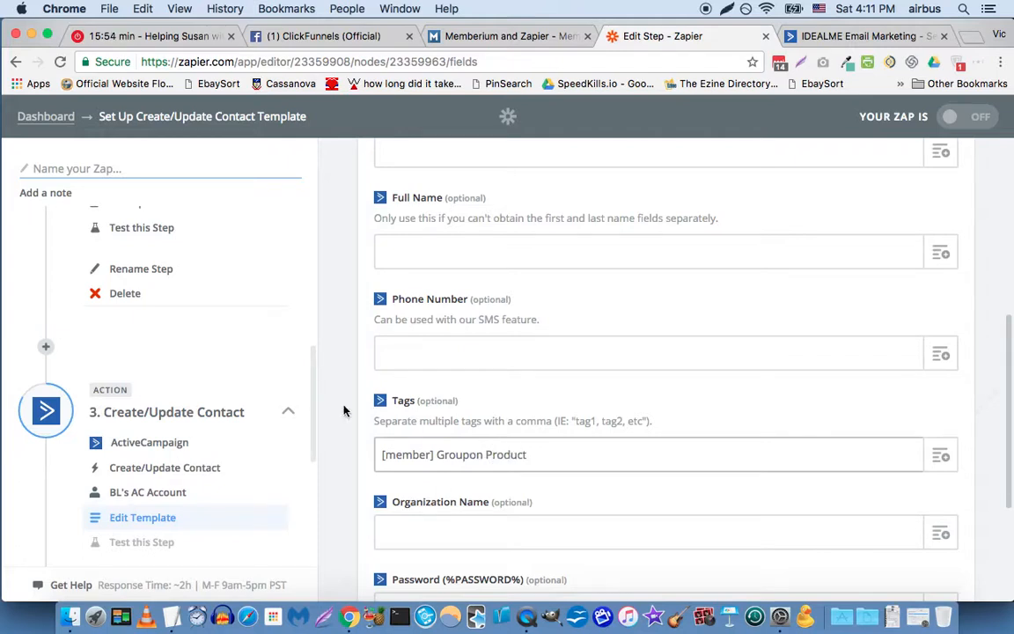
double_click(344, 409)
Step: Leave the Organization Name and Password fields empty and continue from the contact template to the step's test
scroll(343, 427, down, 3)
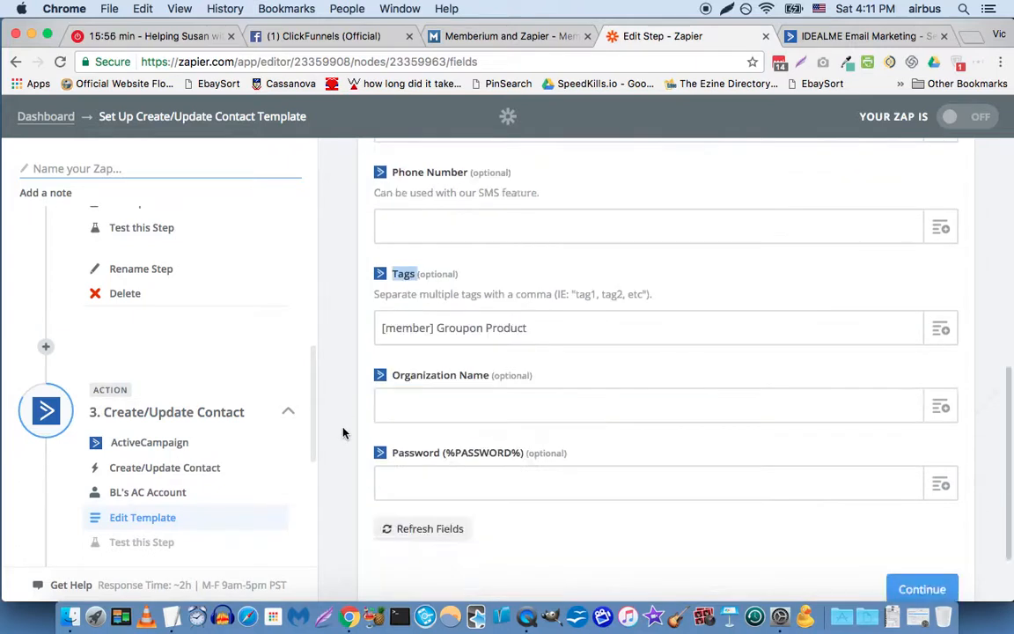
scroll(344, 433, down, 1)
scroll(521, 568, down, 1)
click(554, 545)
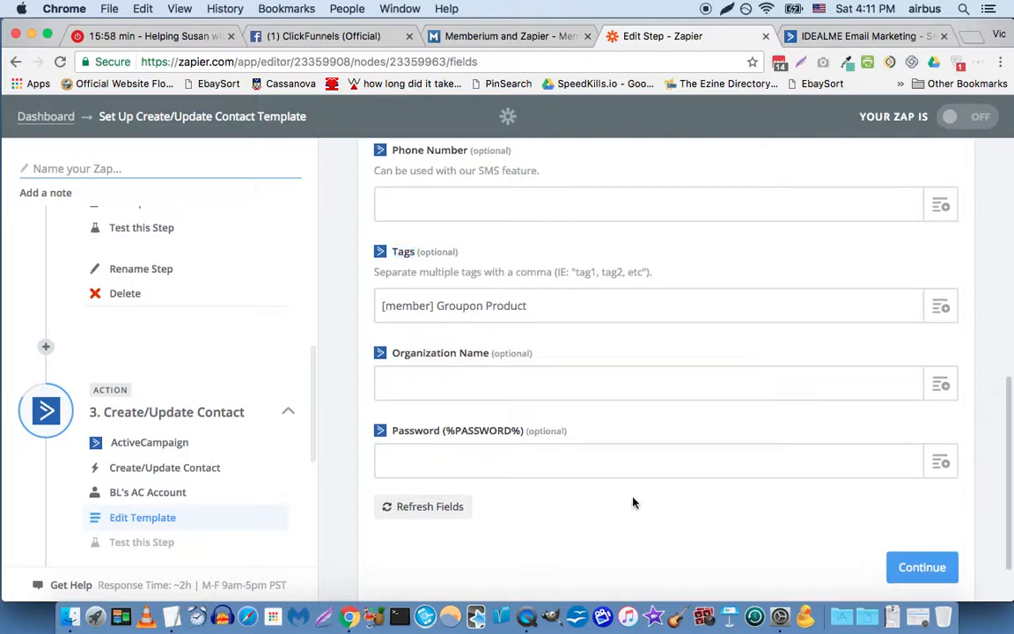
click(915, 564)
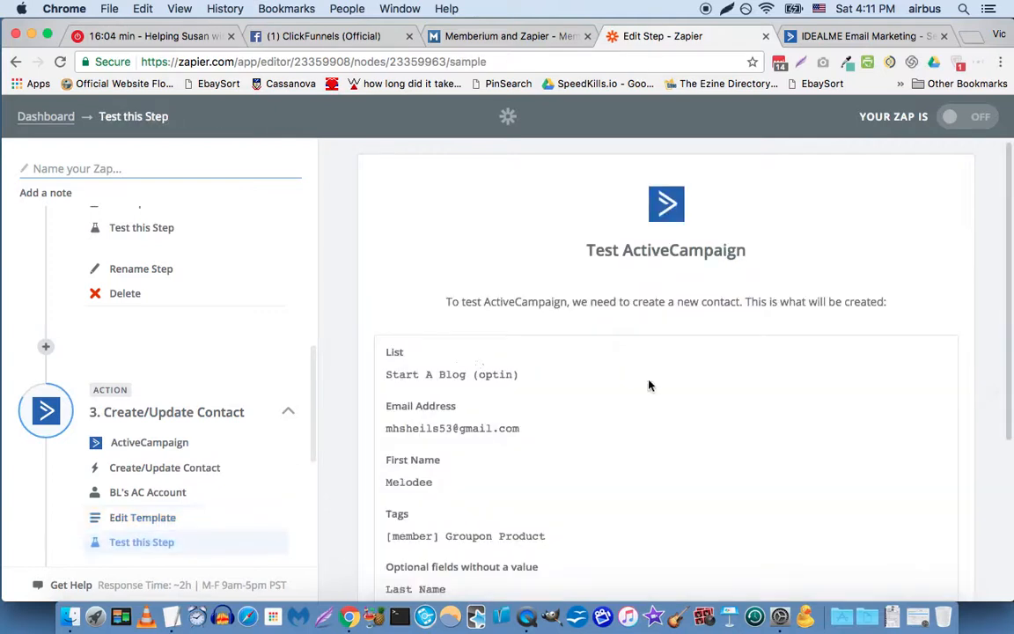
Step: Review the contact data for the ActiveCampaign test and continue without running the test
scroll(440, 365, down, 4)
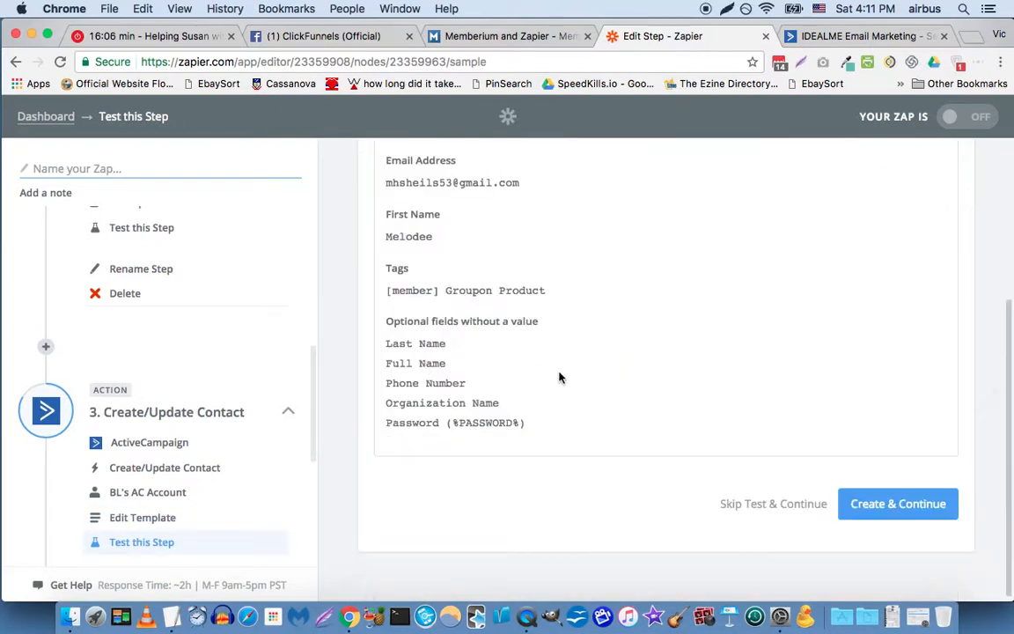
scroll(507, 216, up, 2)
scroll(507, 317, down, 2)
click(768, 507)
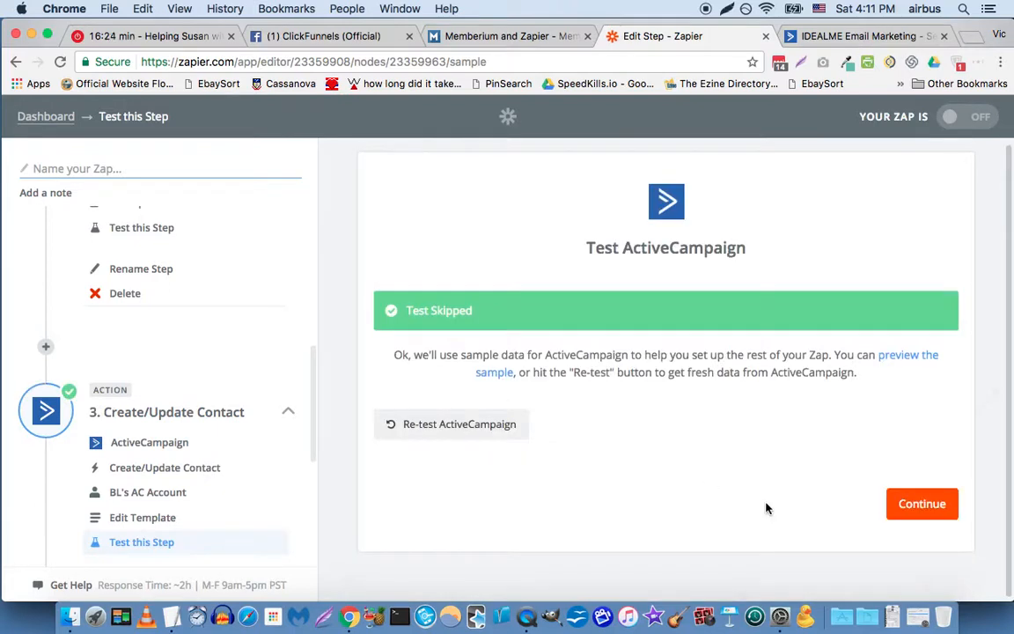
Step: Preview the ActiveCampaign sample and look through its returned fields
click(886, 358)
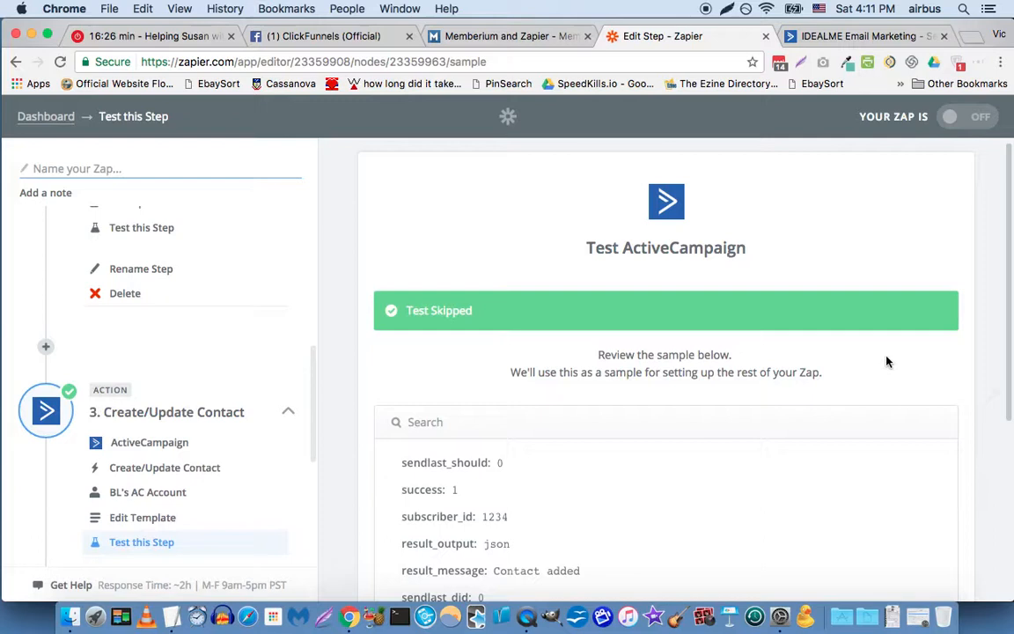
scroll(742, 373, down, 4)
scroll(742, 374, up, 4)
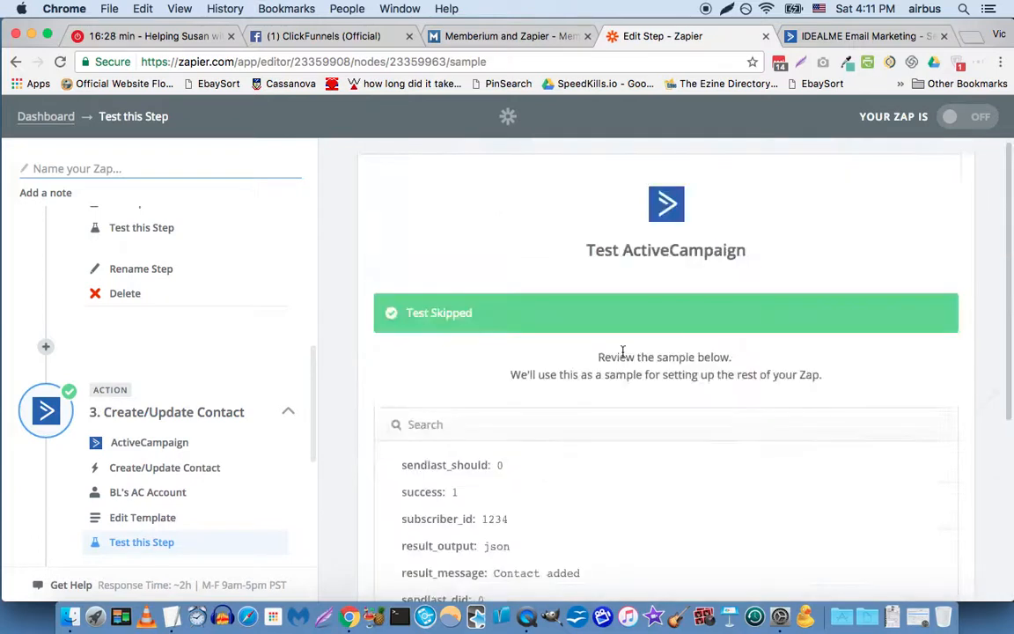
scroll(623, 352, down, 4)
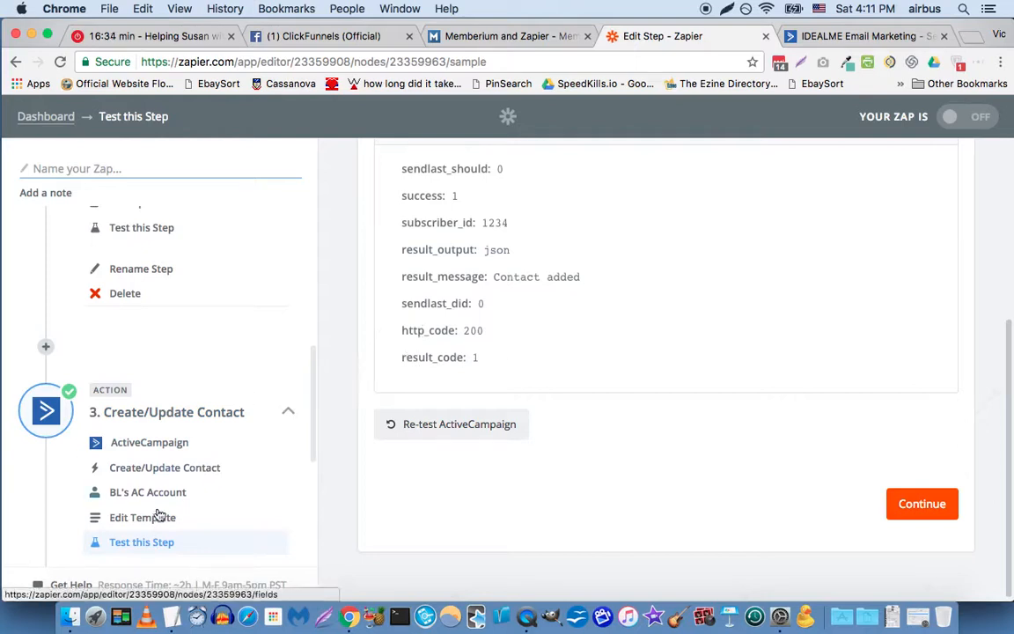
Step: Reopen the app choice of step 3, search for "infus" and replace ActiveCampaign with Infusionsoft
scroll(147, 500, down, 2)
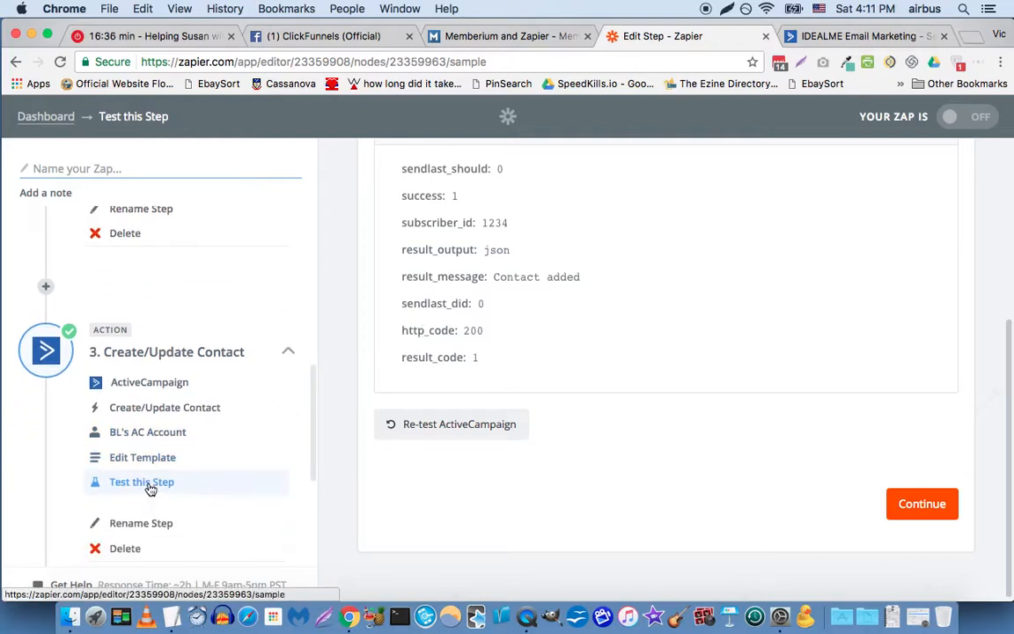
scroll(150, 489, down, 1)
scroll(172, 429, down, 1)
scroll(172, 430, up, 2)
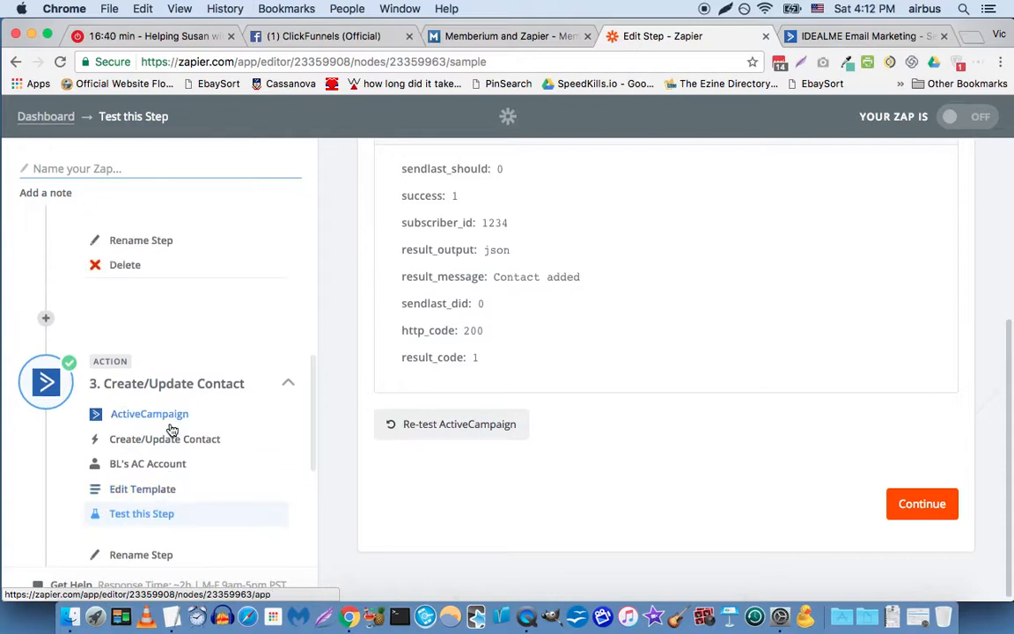
scroll(172, 430, up, 5)
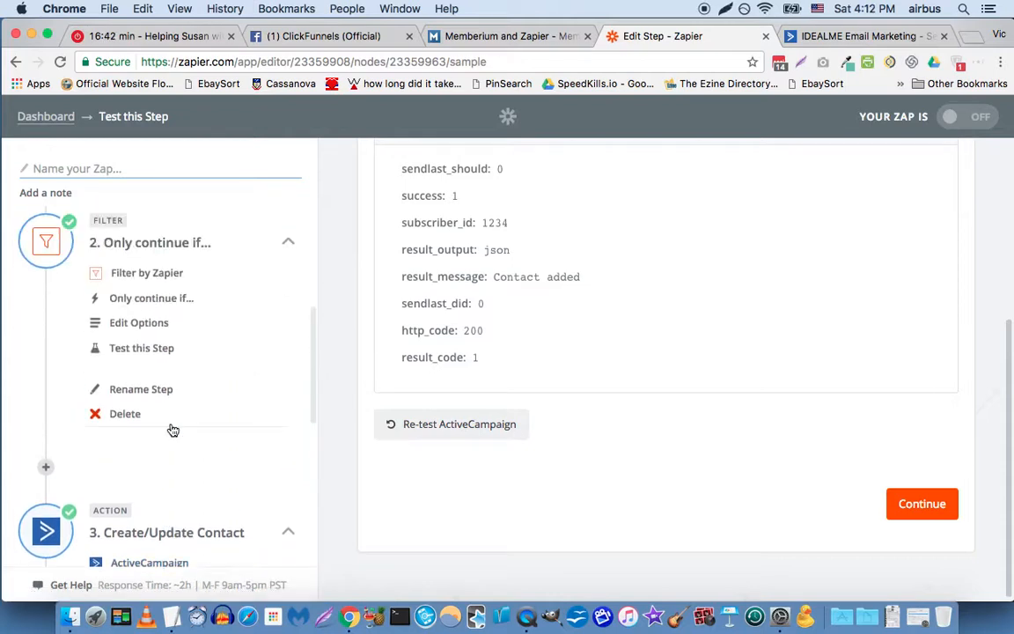
scroll(171, 427, down, 3)
click(170, 451)
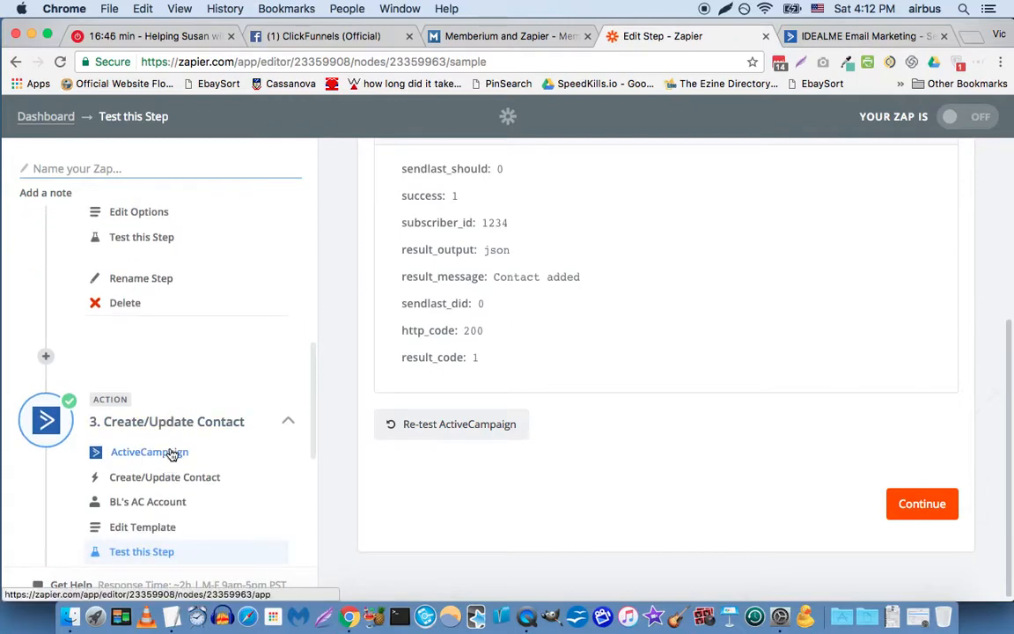
click(485, 243)
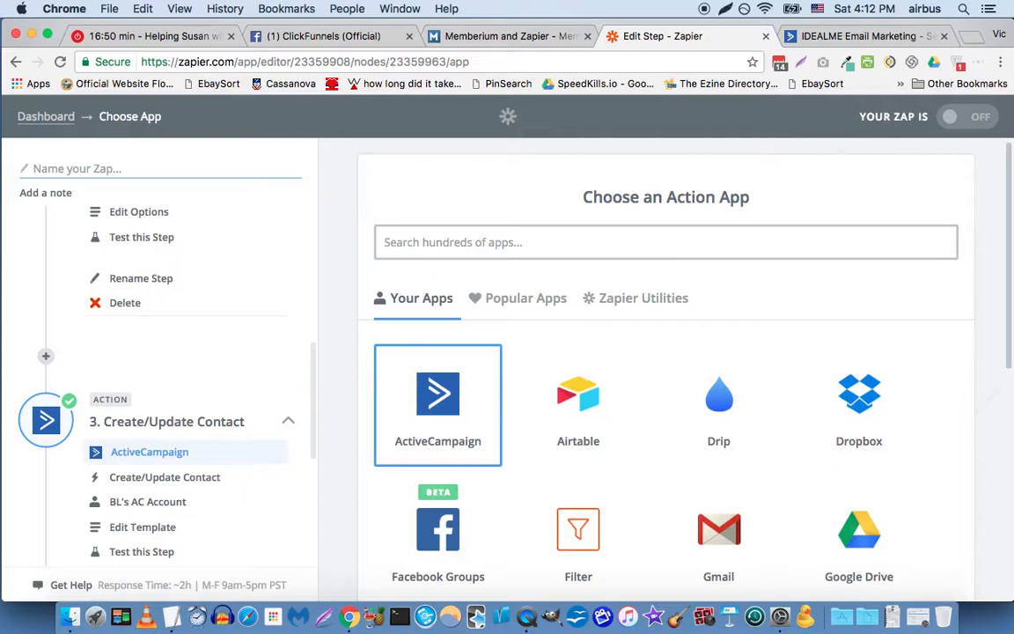
text(infus)
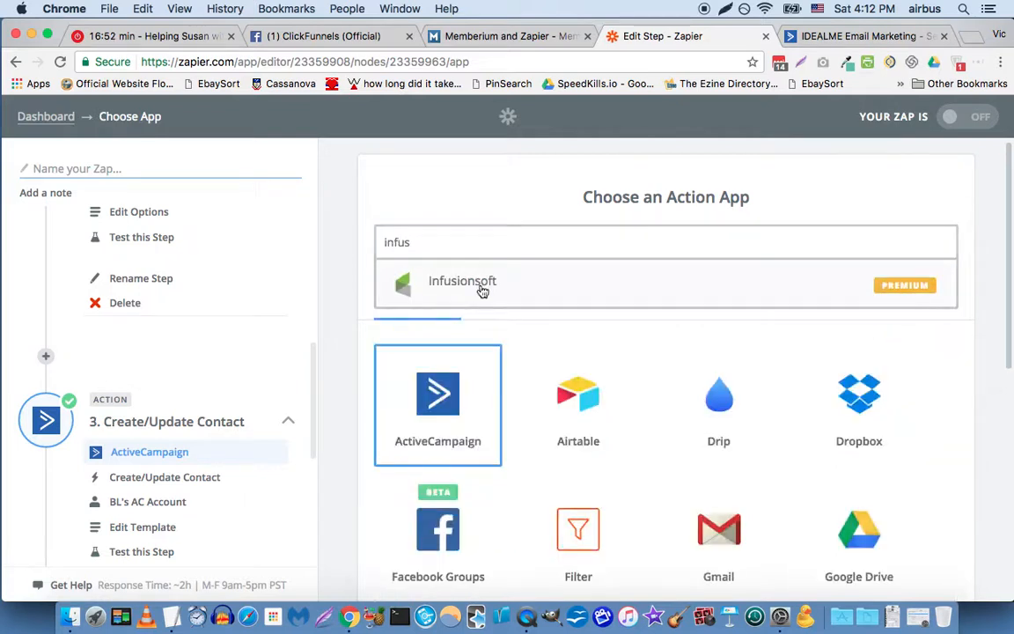
click(483, 291)
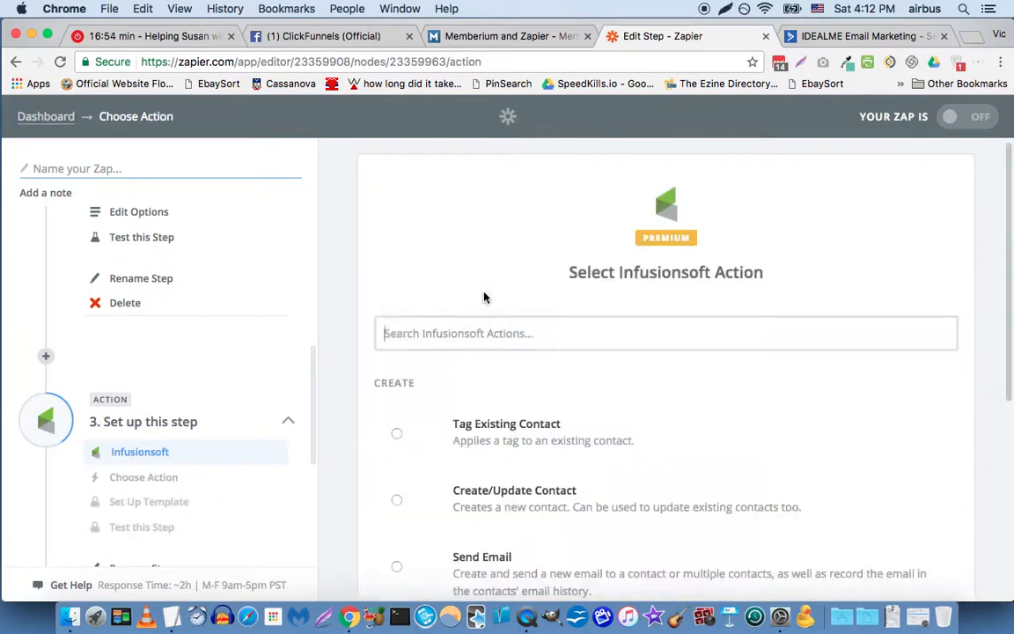
Step: Choose Create/Update Contact as the Infusionsoft action and save the choice
scroll(431, 358, down, 2)
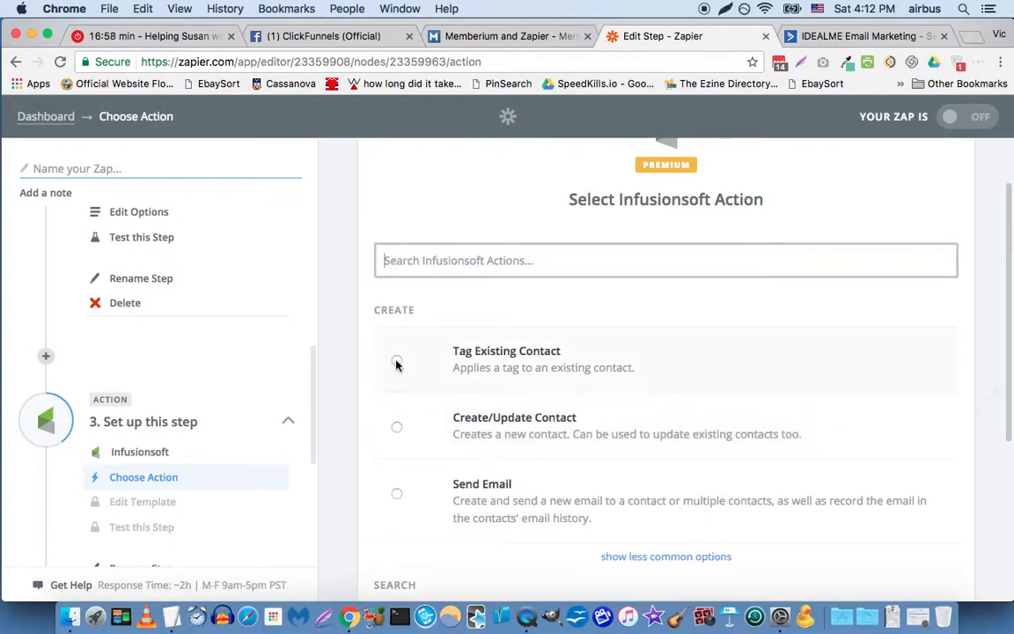
click(397, 428)
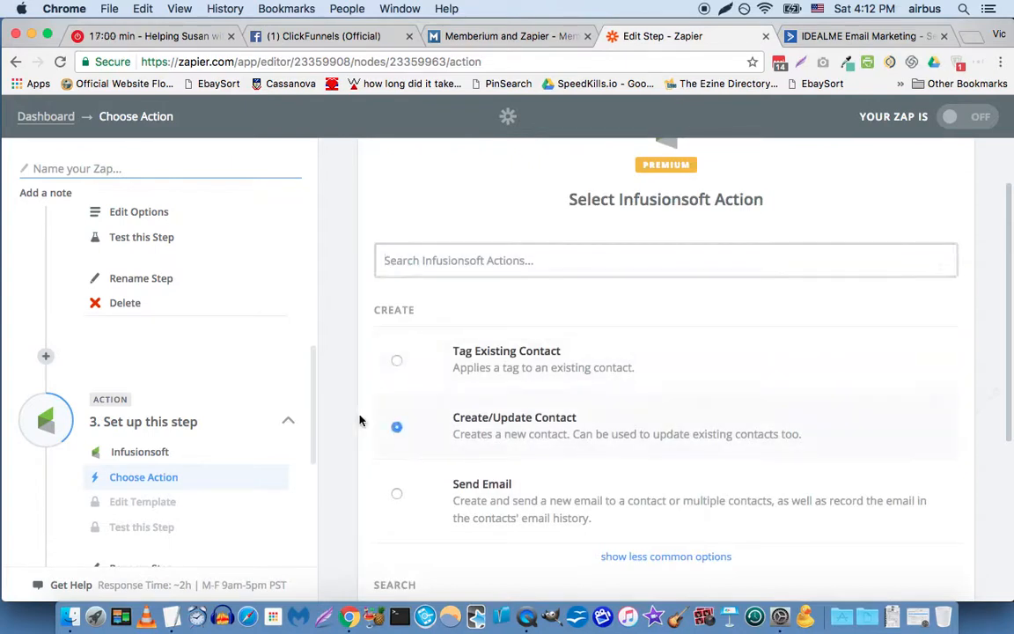
scroll(652, 450, down, 5)
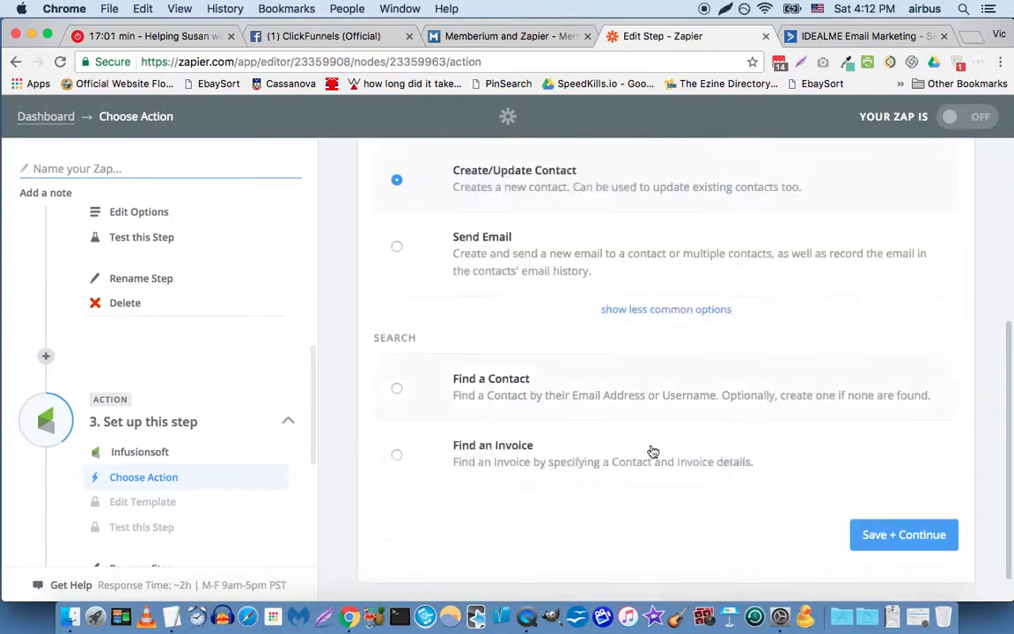
click(877, 536)
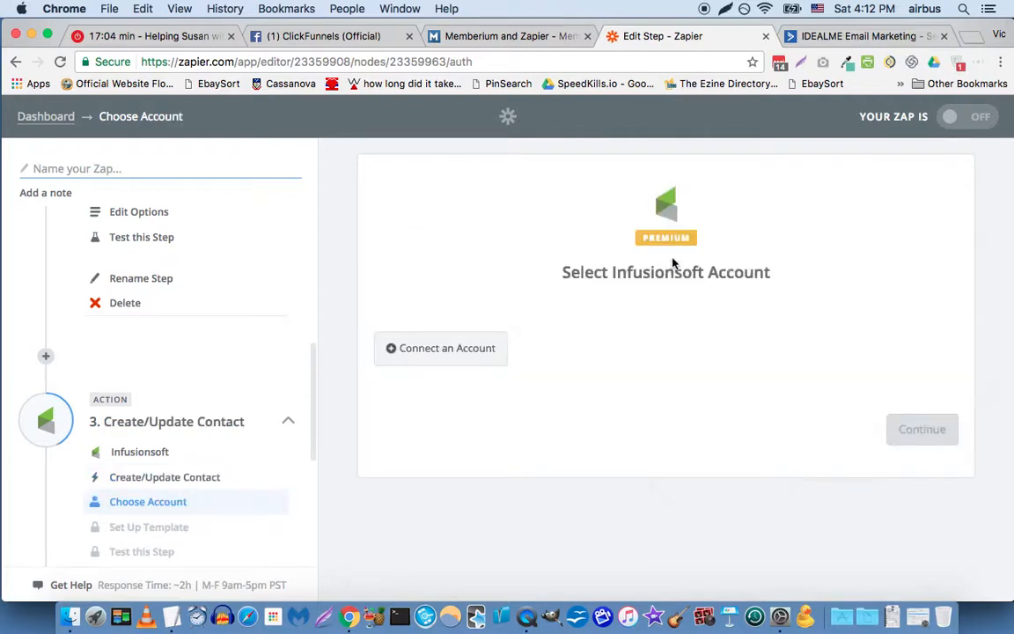
Step: Connect an Infusionsoft account by filling in the saved login e-mail and account password, logging in and allowing the requested access
click(457, 350)
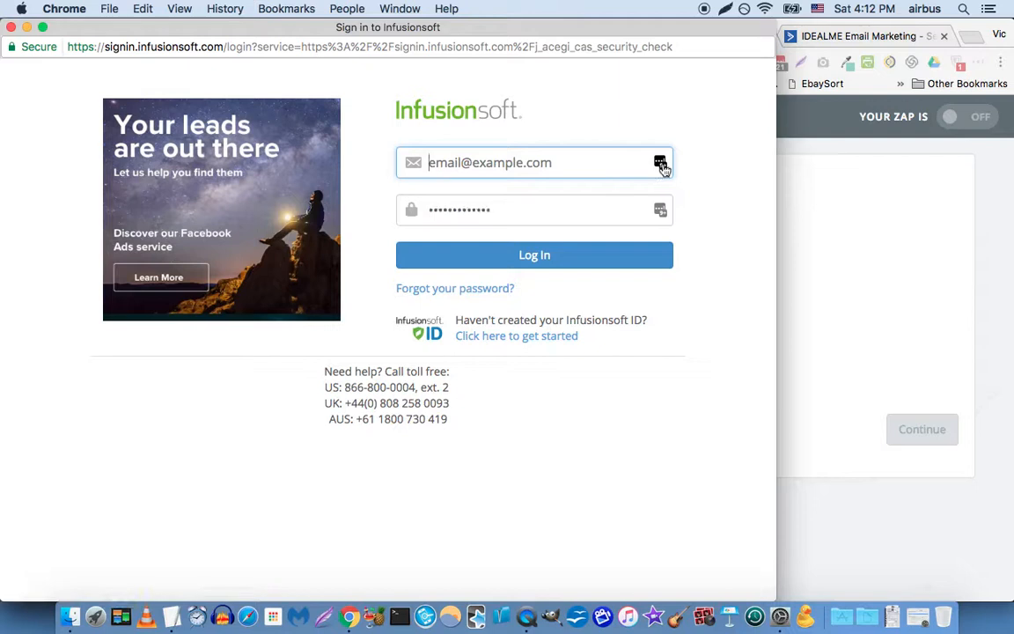
click(661, 164)
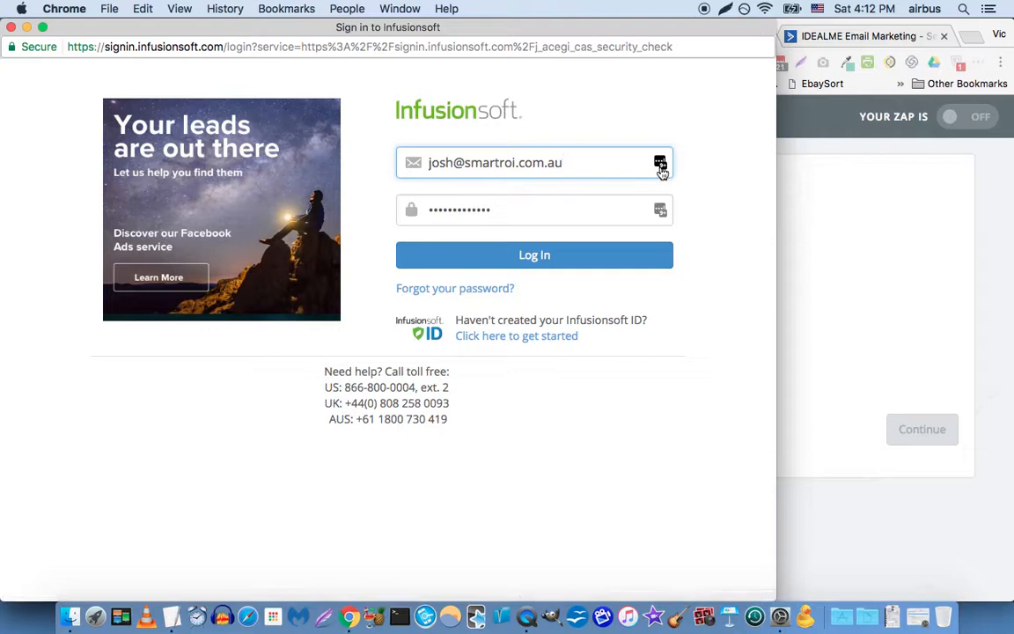
click(661, 169)
scroll(552, 267, down, 10)
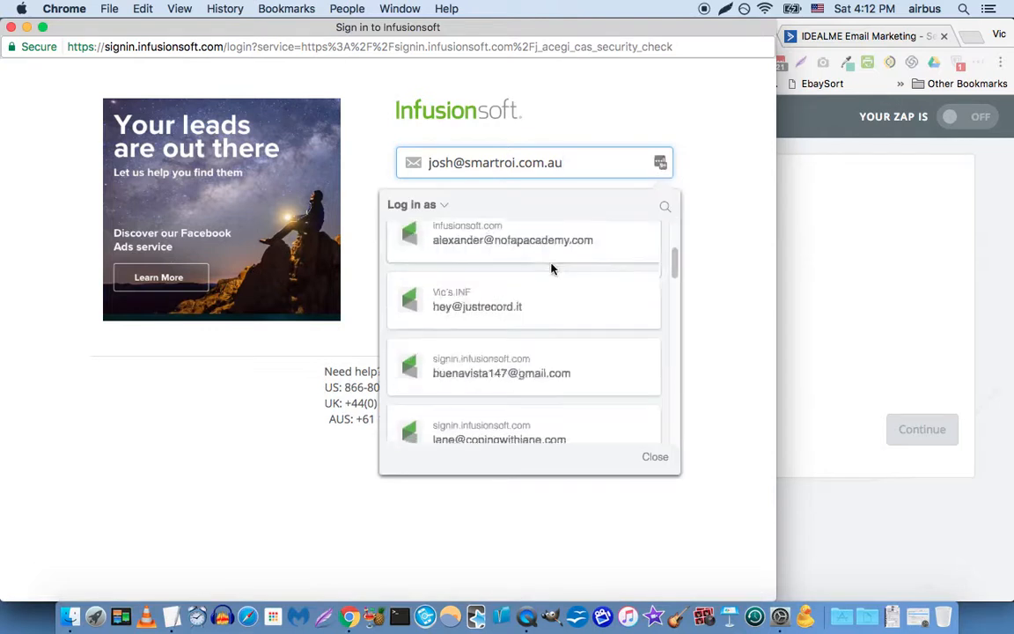
scroll(552, 267, down, 15)
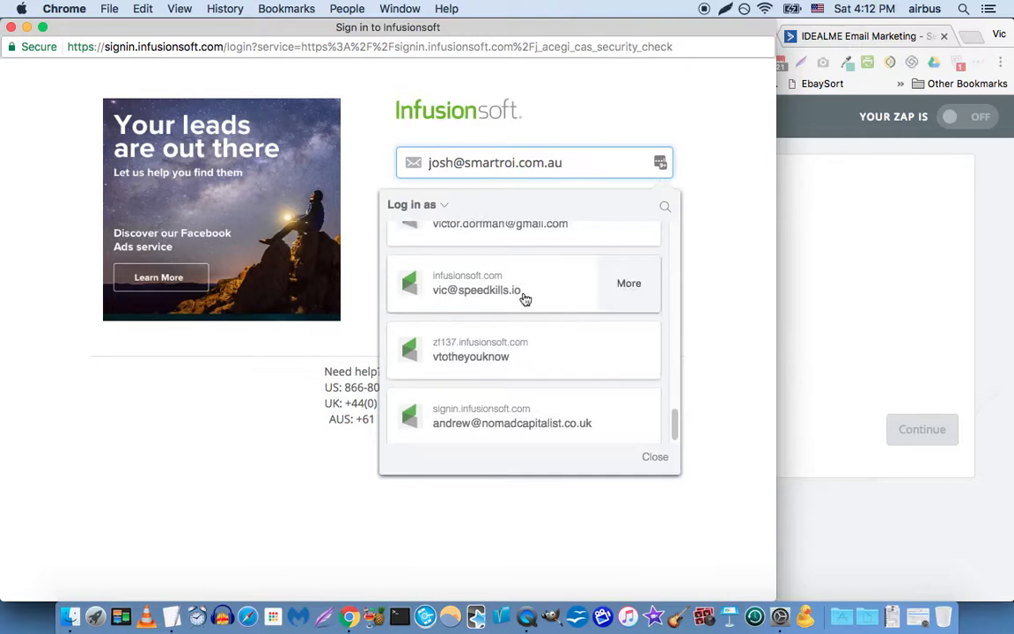
click(525, 299)
click(536, 255)
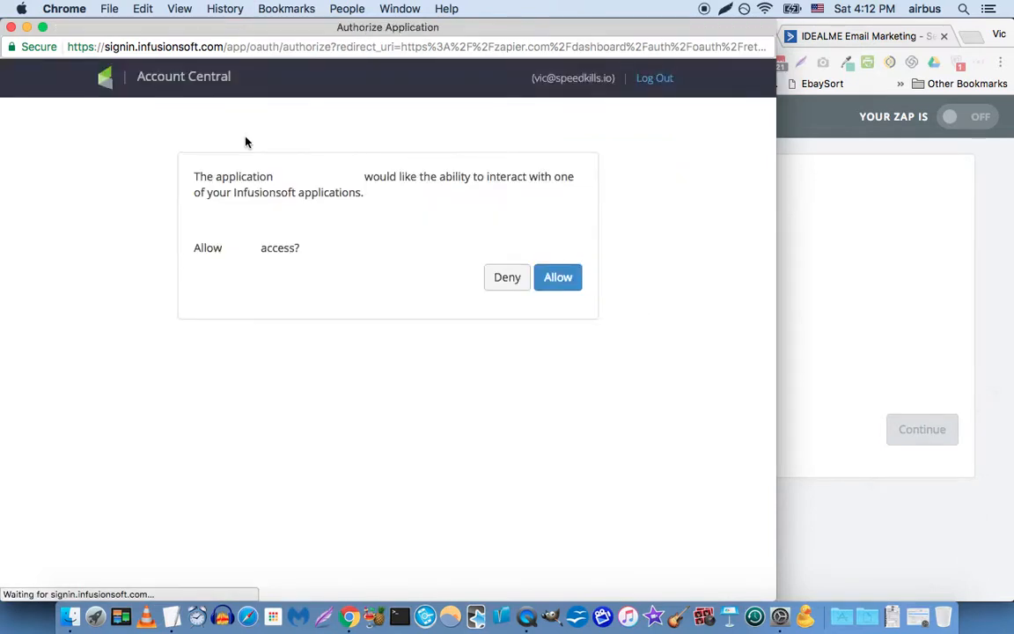
click(563, 280)
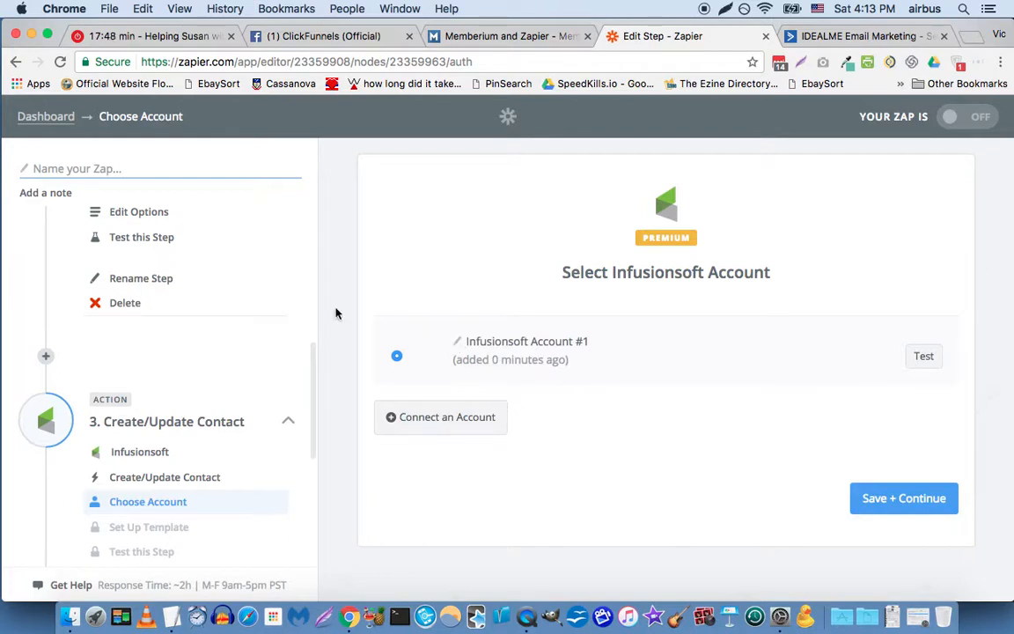
Step: Rename the newly connected Infusionsoft account as "DT's account"
click(460, 342)
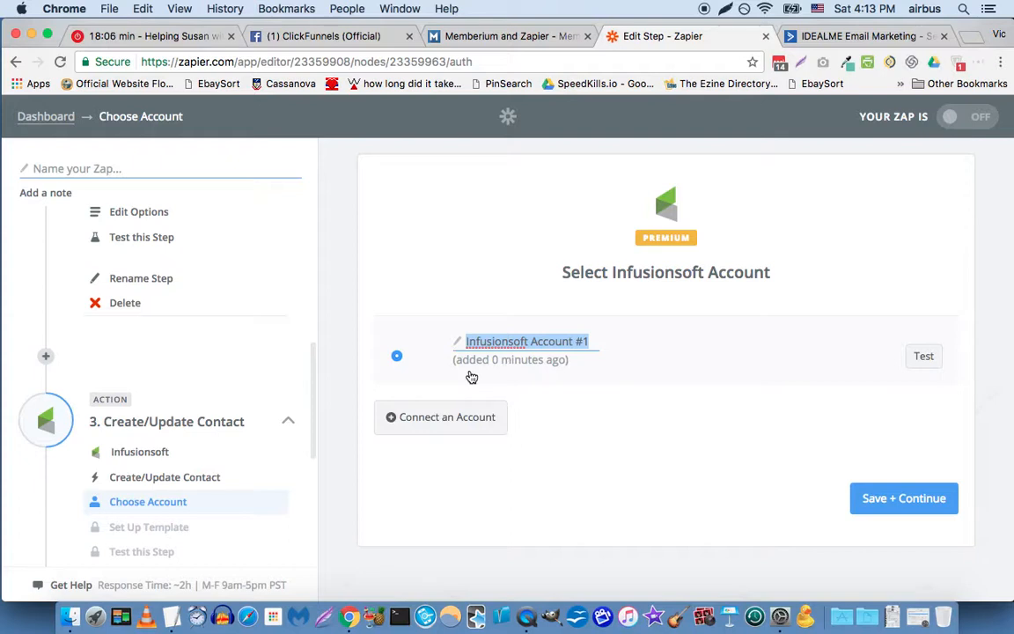
text(DT)
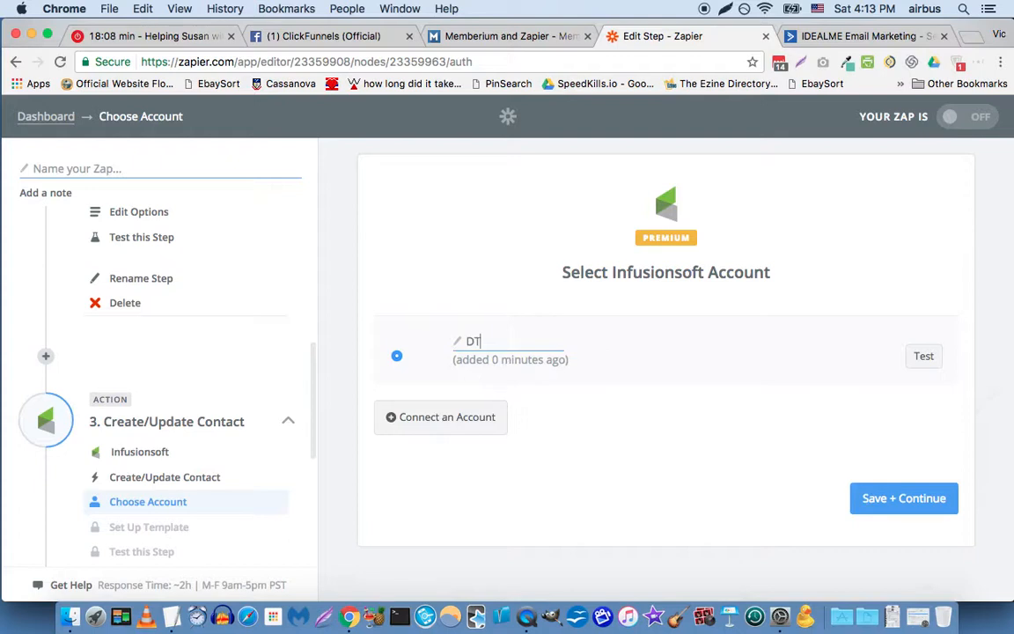
text('s account)
click(539, 436)
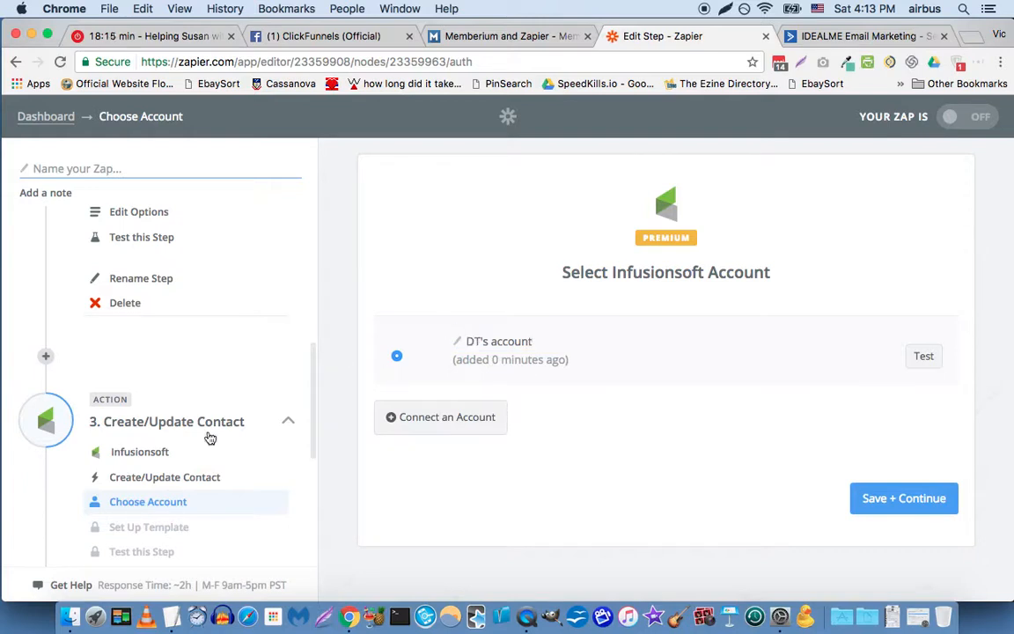
Step: Rename the ClickFunnels New Purchase trigger step as "Customer buys Groupon product"
scroll(88, 378, down, 1)
scroll(94, 393, down, 3)
scroll(102, 396, up, 15)
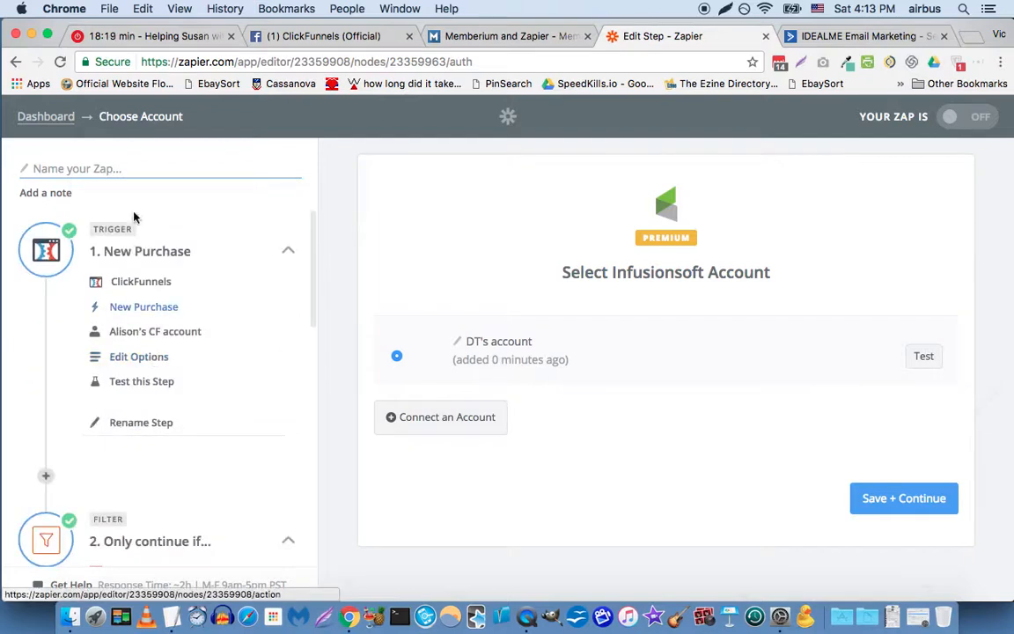
click(149, 422)
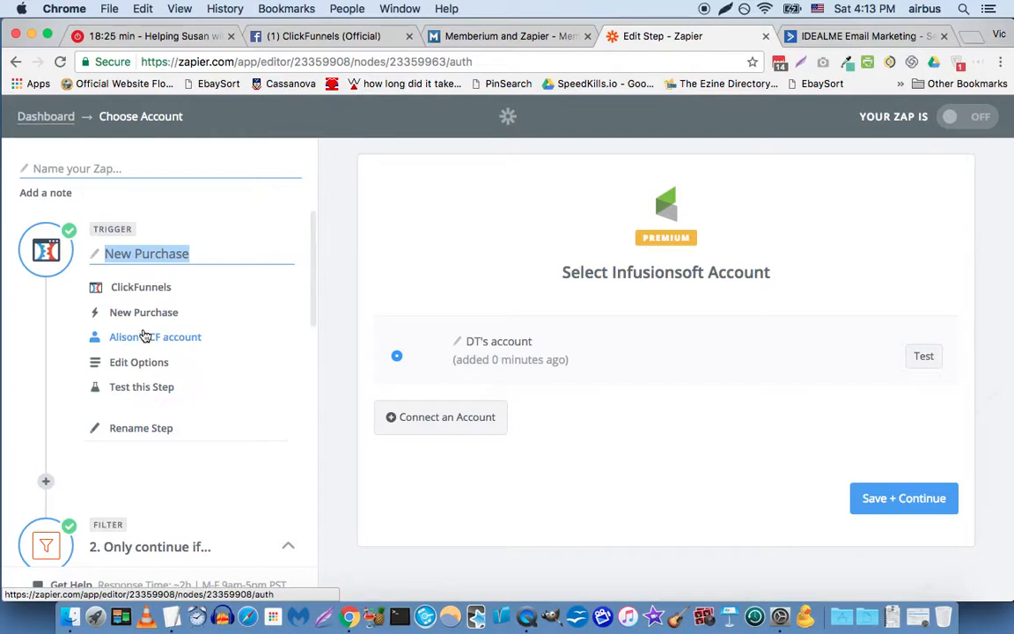
text(Bu)
key(BackSpace)
key(BackSpace)
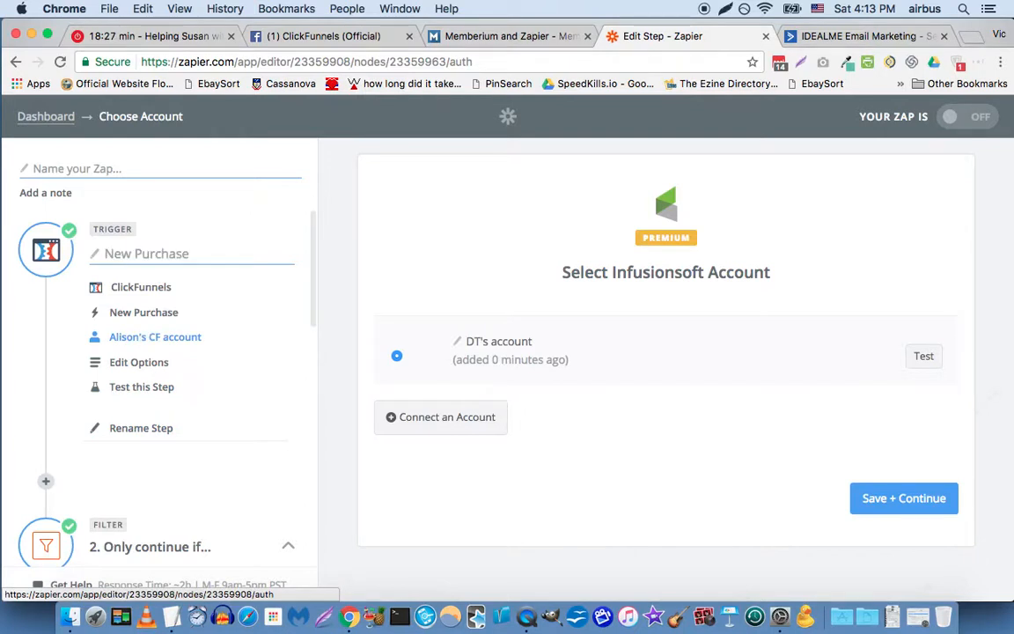
text(C)
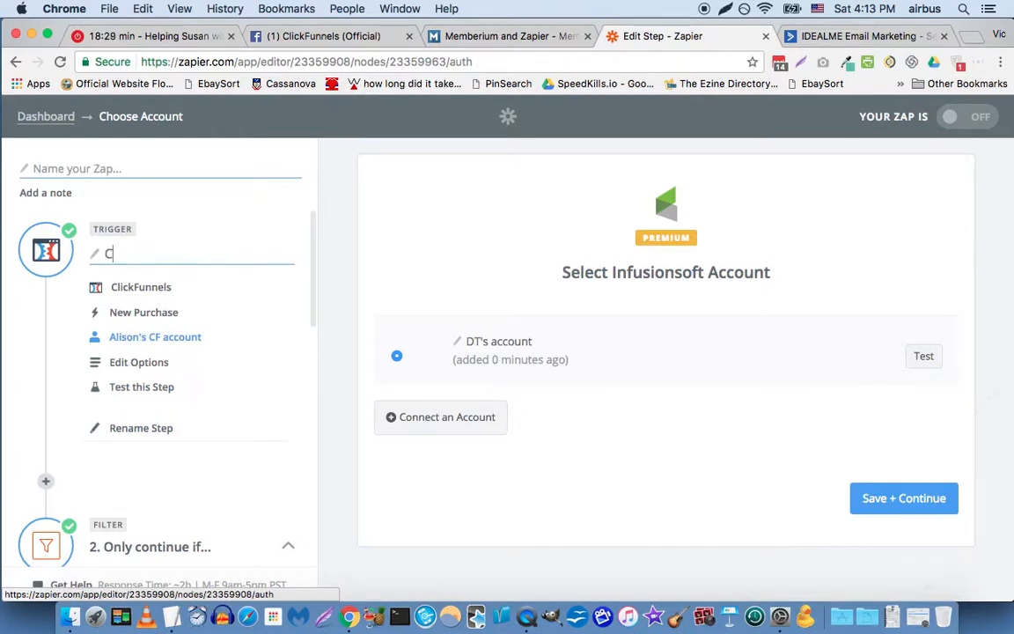
text(ustomer buys Groupon pro)
key(BackSpace)
key(BackSpace)
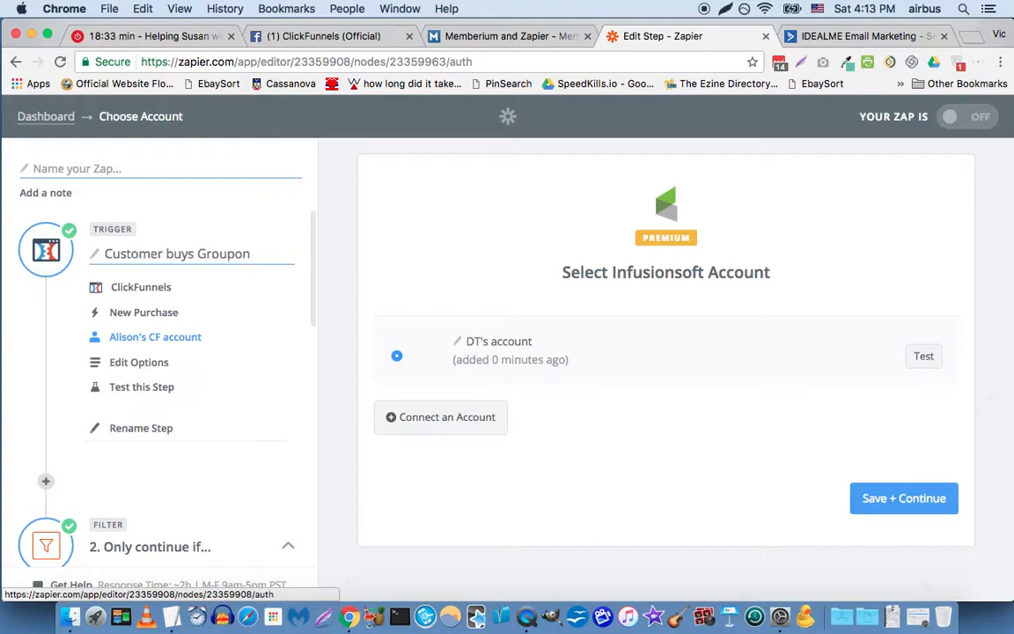
text(product)
key(Return)
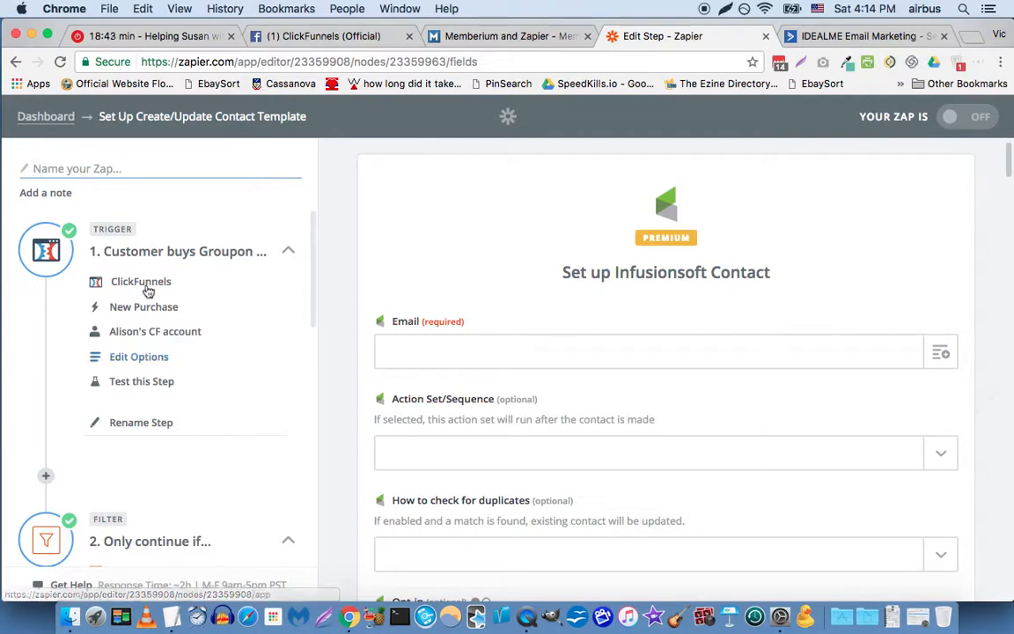
Step: Map the Infusionsoft contact's Email to Contact Contact Profile Email from the Groupon purchase trigger, searching its fields for "email"
scroll(148, 289, down, 9)
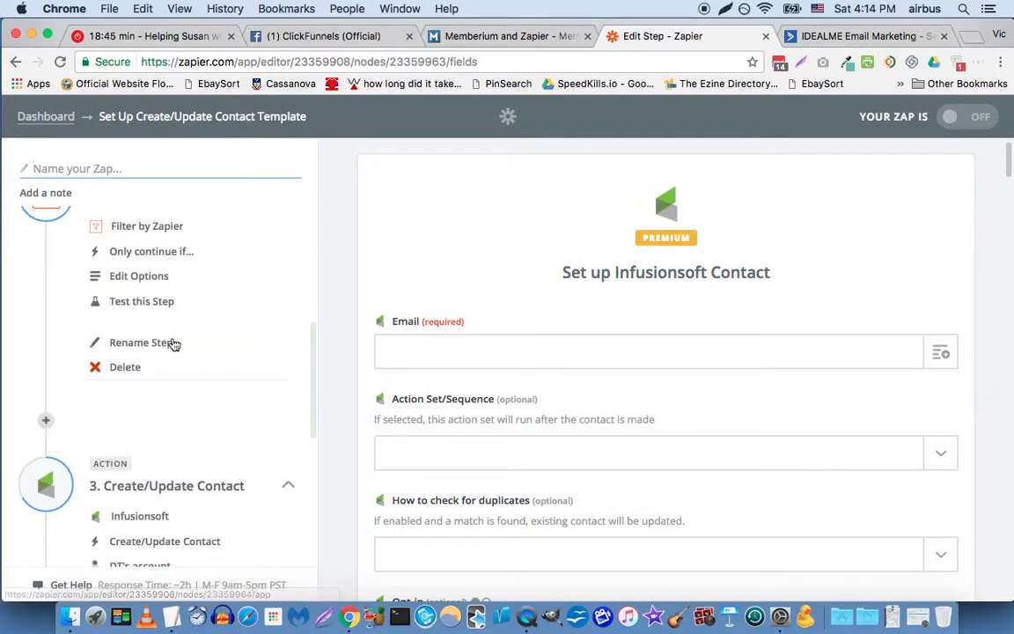
scroll(164, 352, down, 2)
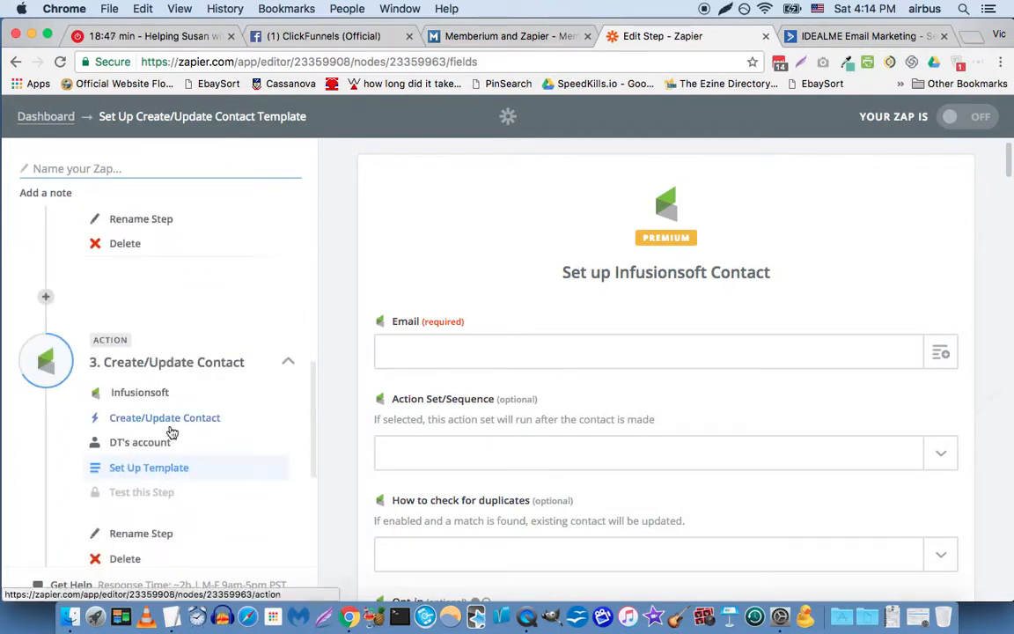
scroll(169, 449, down, 1)
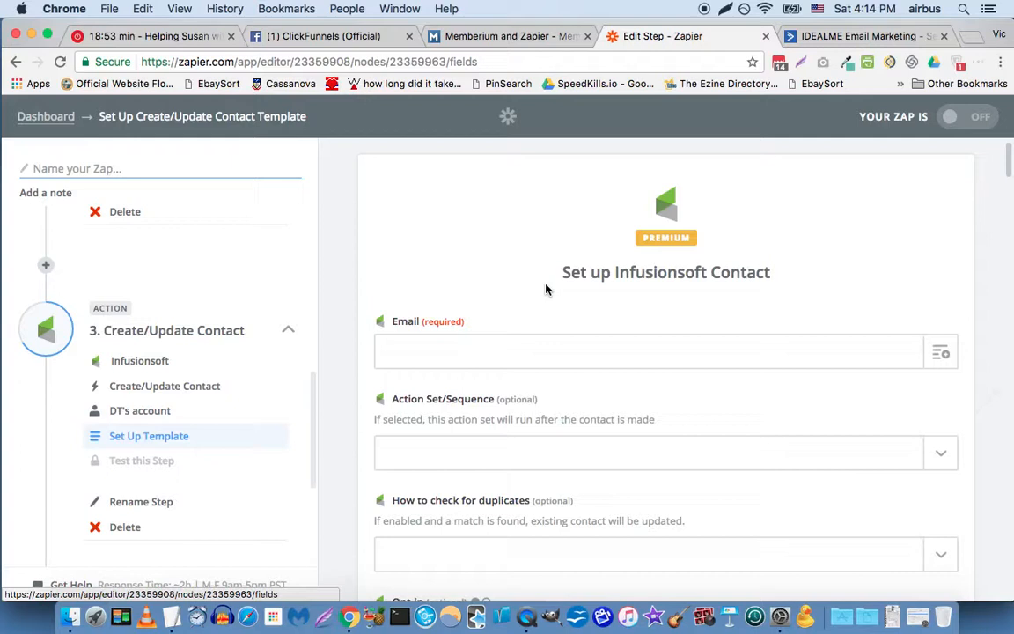
scroll(904, 286, down, 1)
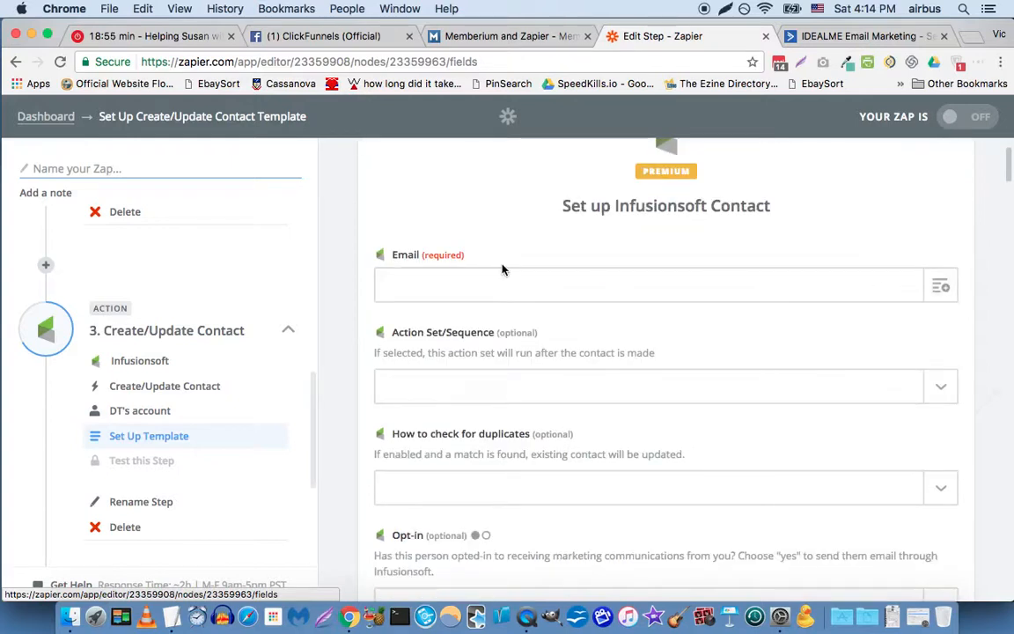
click(949, 293)
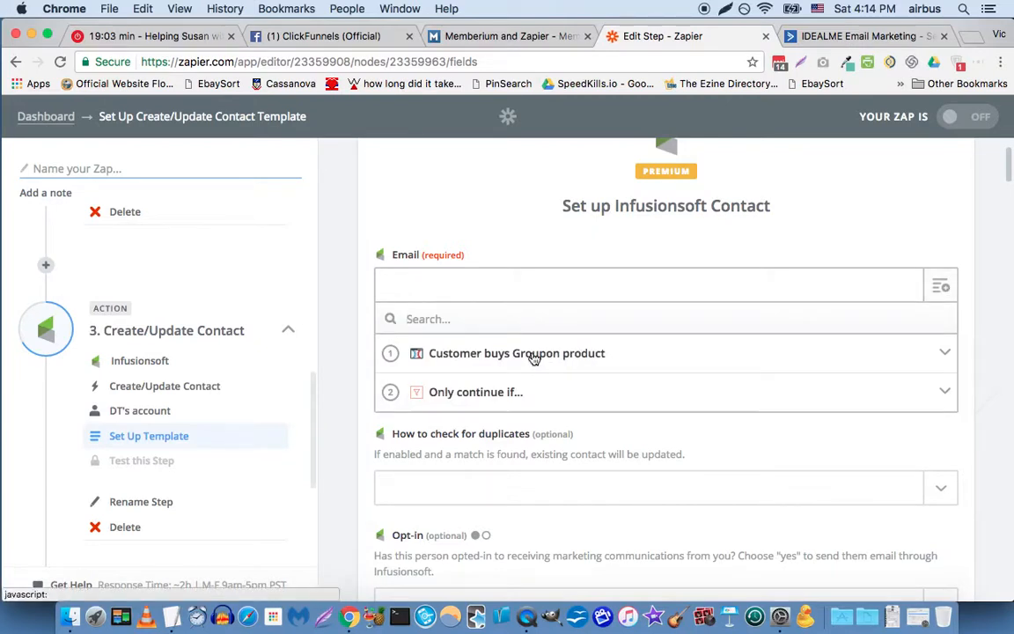
click(533, 360)
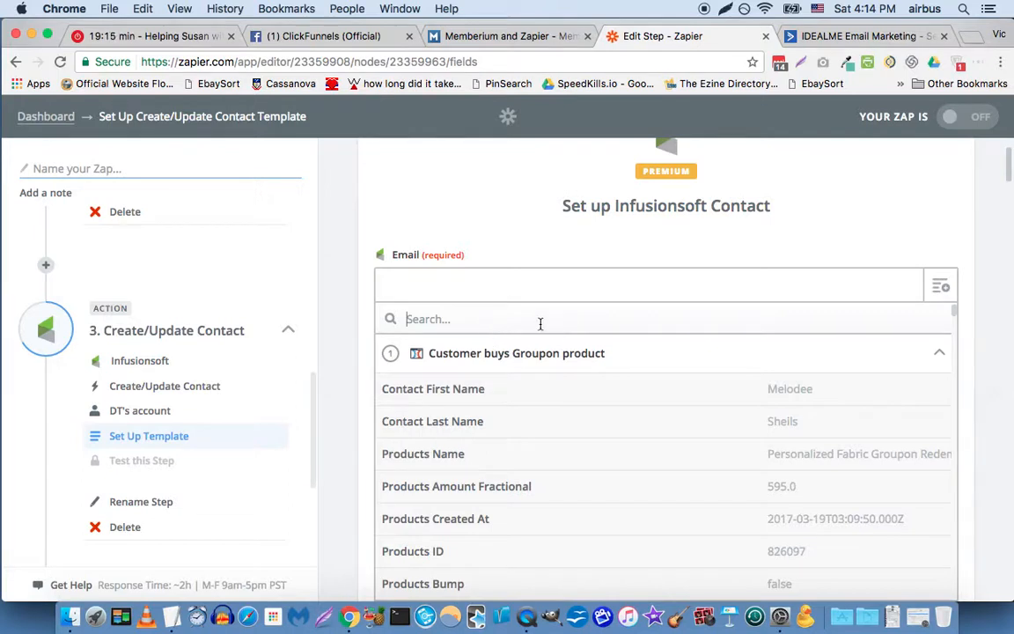
text(e)
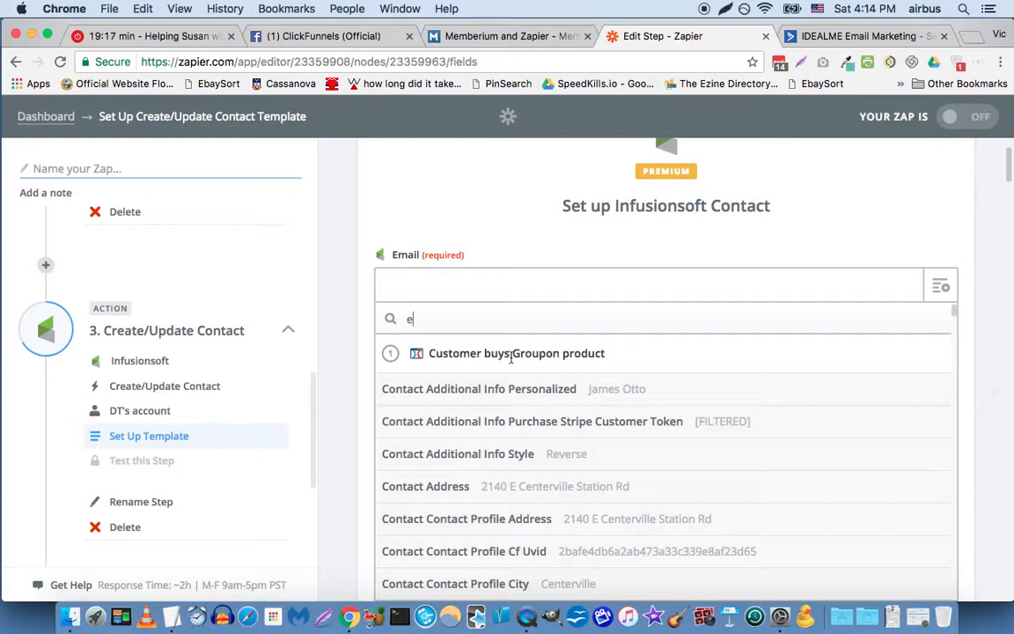
text(mail)
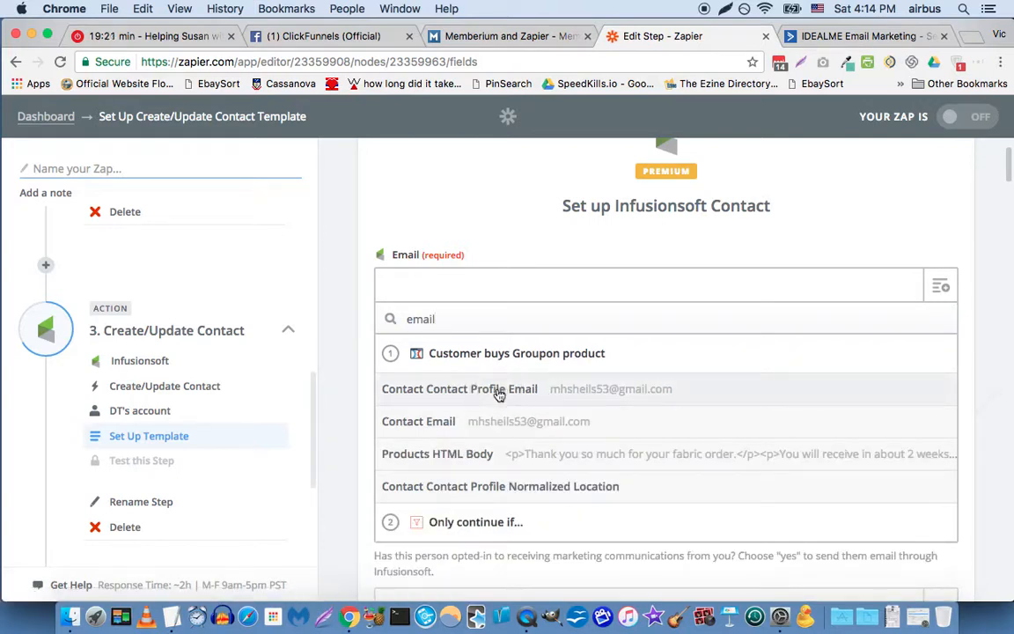
click(499, 396)
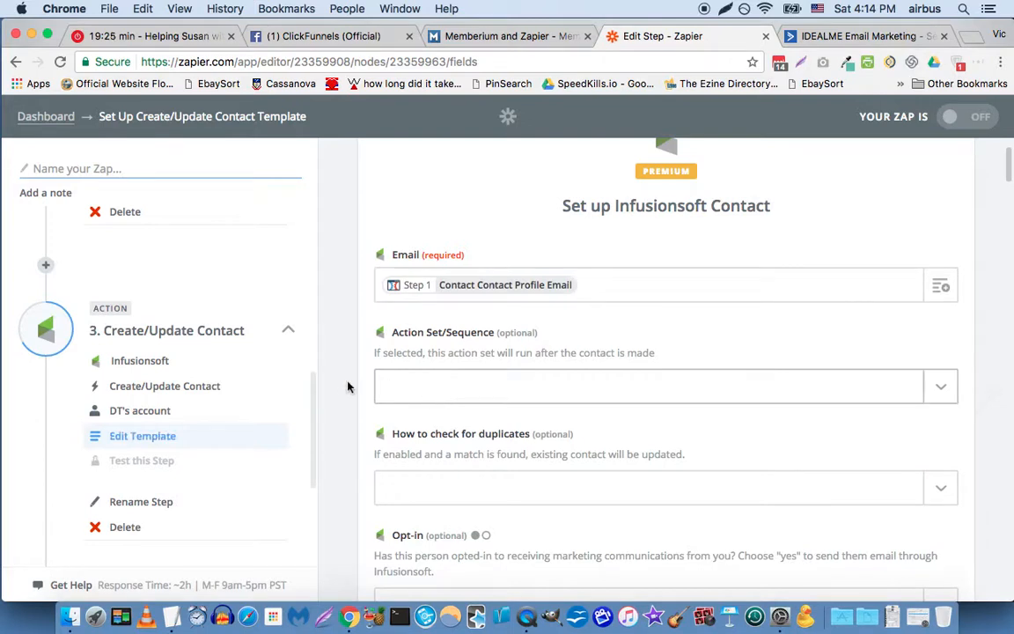
Step: Choose "[im360] 10wtf password rerun" as the tag name to apply to the Infusionsoft contact
scroll(342, 394, down, 5)
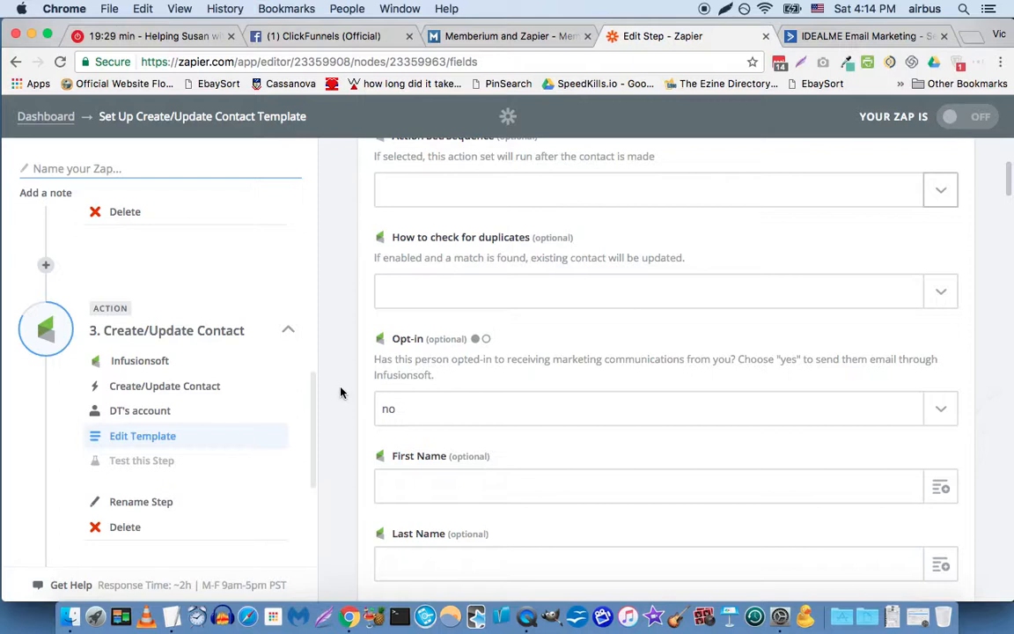
scroll(370, 395, down, 5)
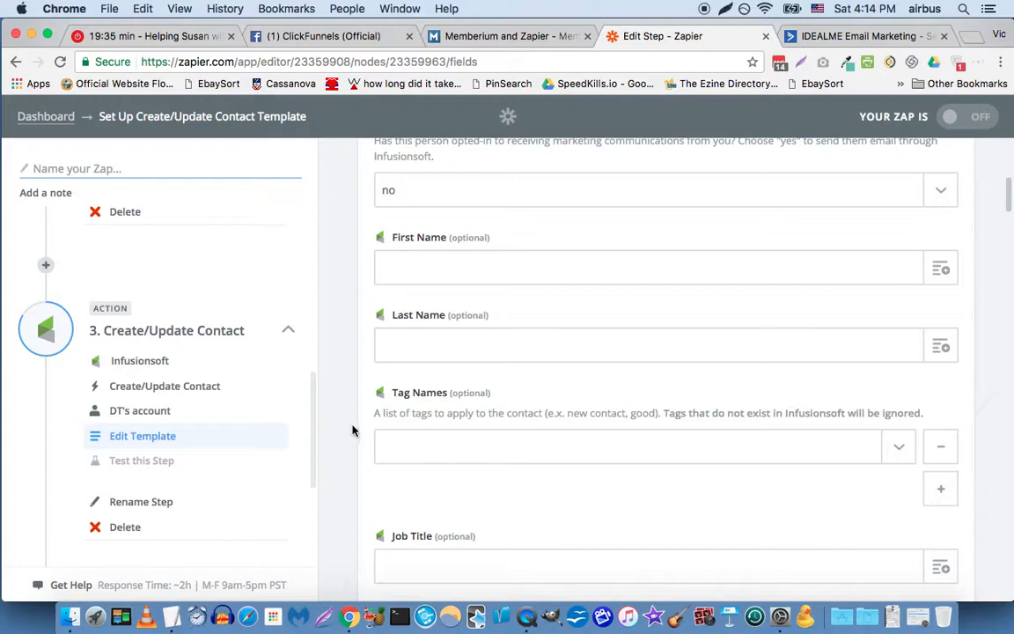
scroll(353, 430, up, 1)
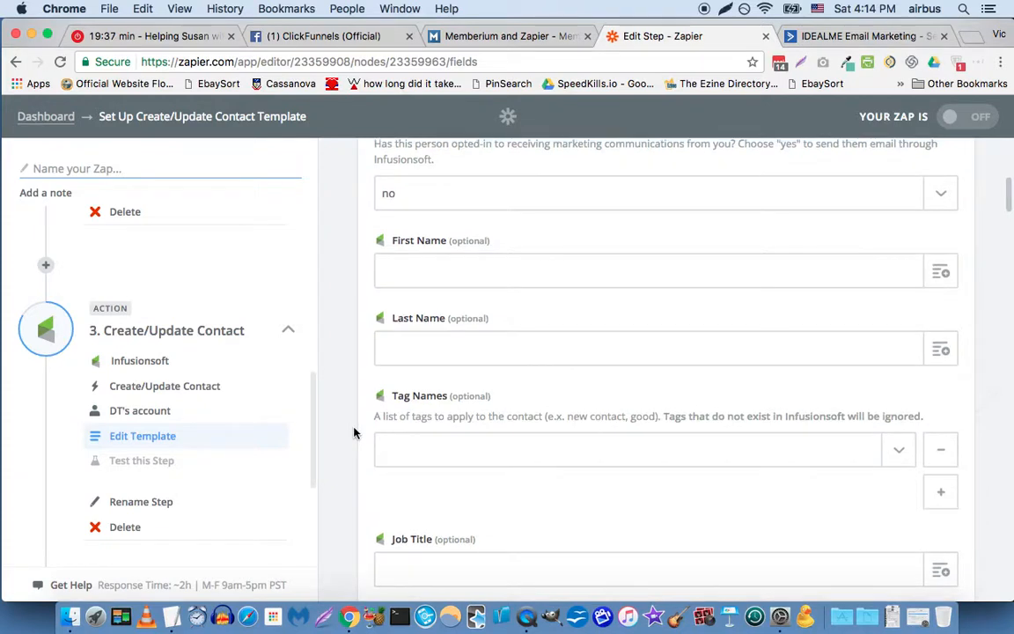
scroll(353, 431, down, 1)
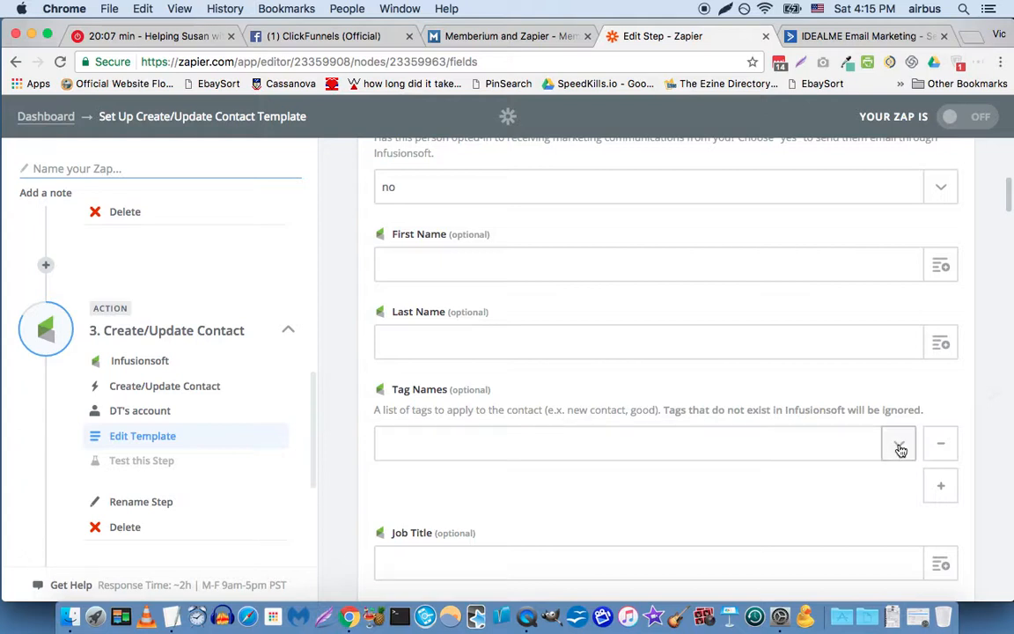
click(847, 430)
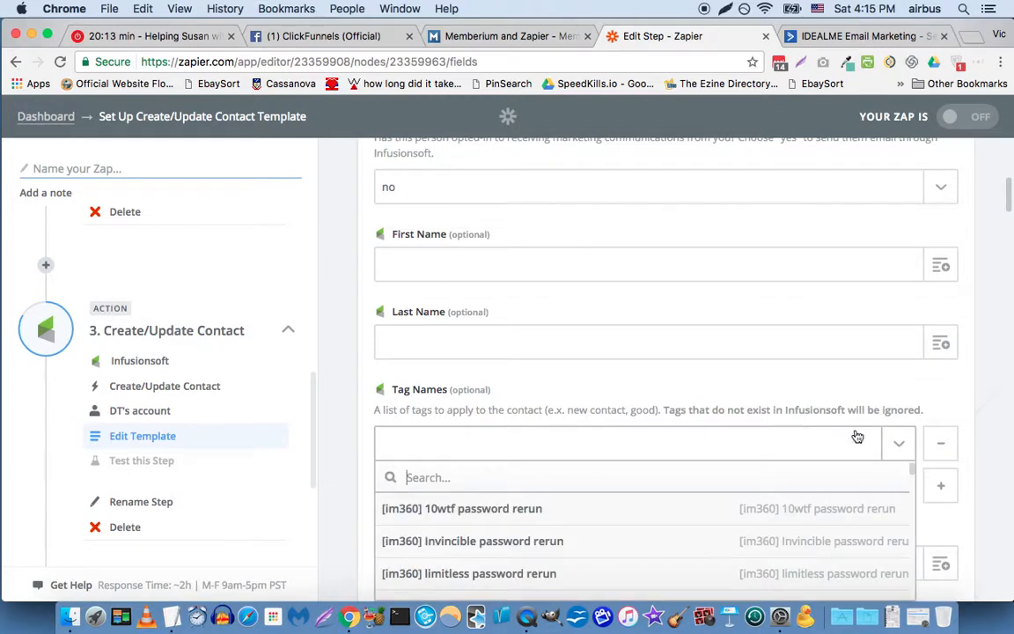
scroll(521, 468, down, 1)
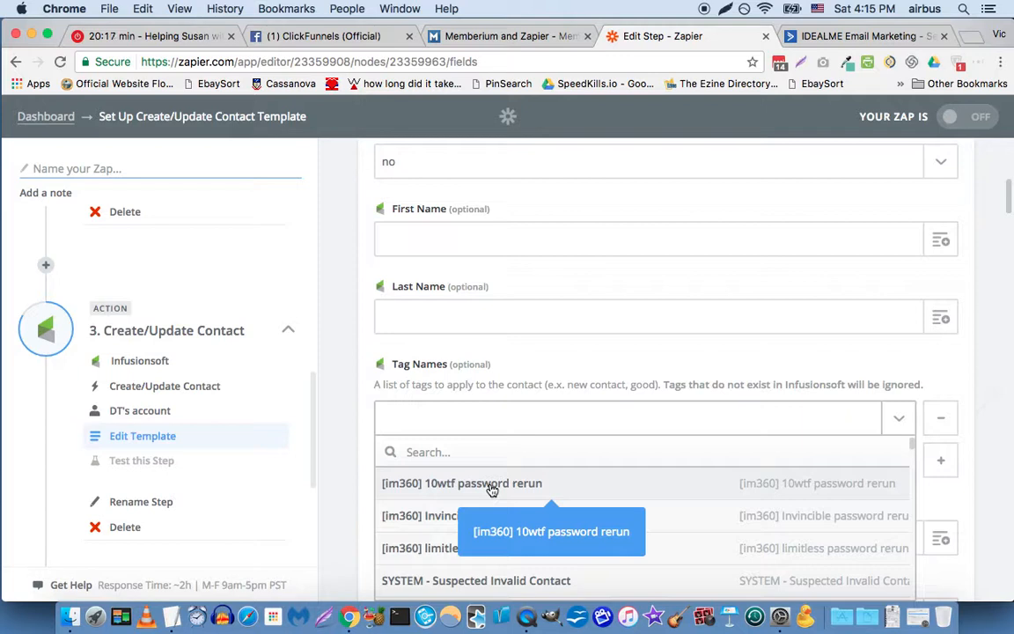
click(492, 489)
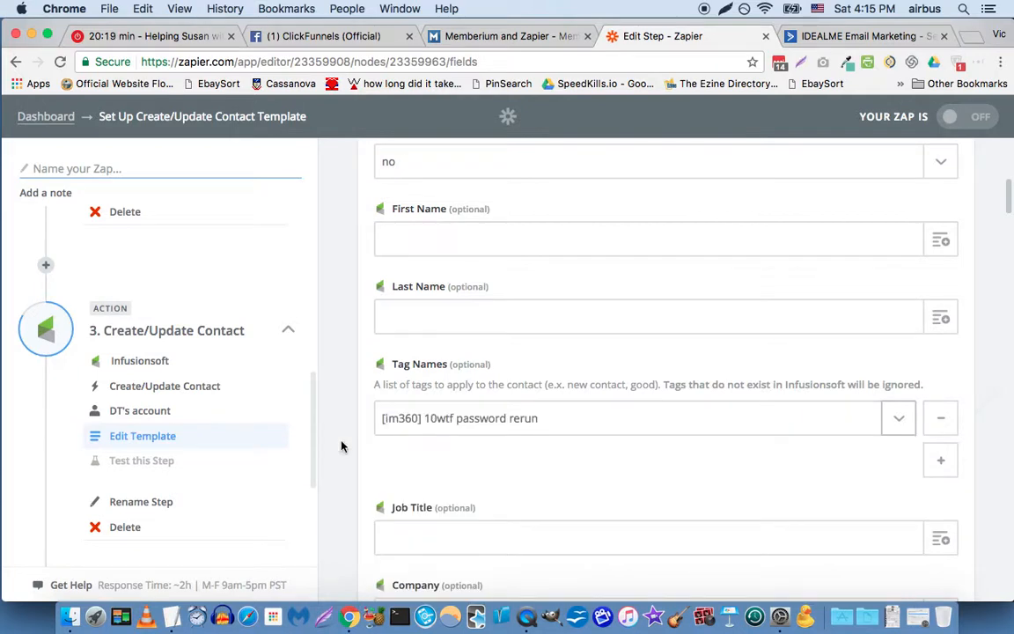
Step: Look through the remaining optional Infusionsoft contact fields to the end of the template
scroll(343, 446, down, 3)
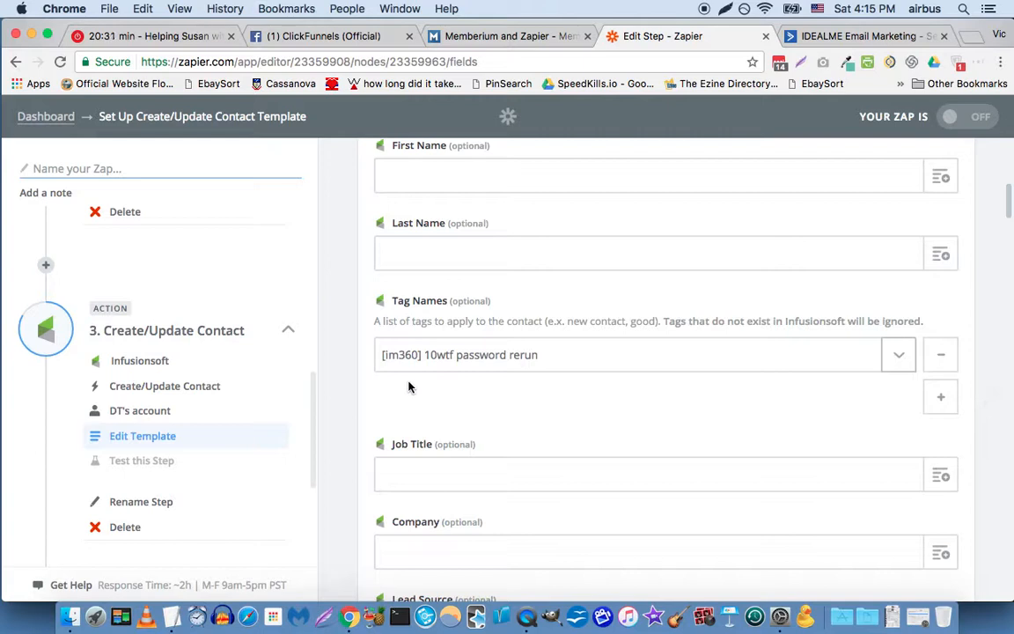
scroll(408, 386, down, 5)
scroll(407, 386, down, 20)
scroll(407, 386, down, 15)
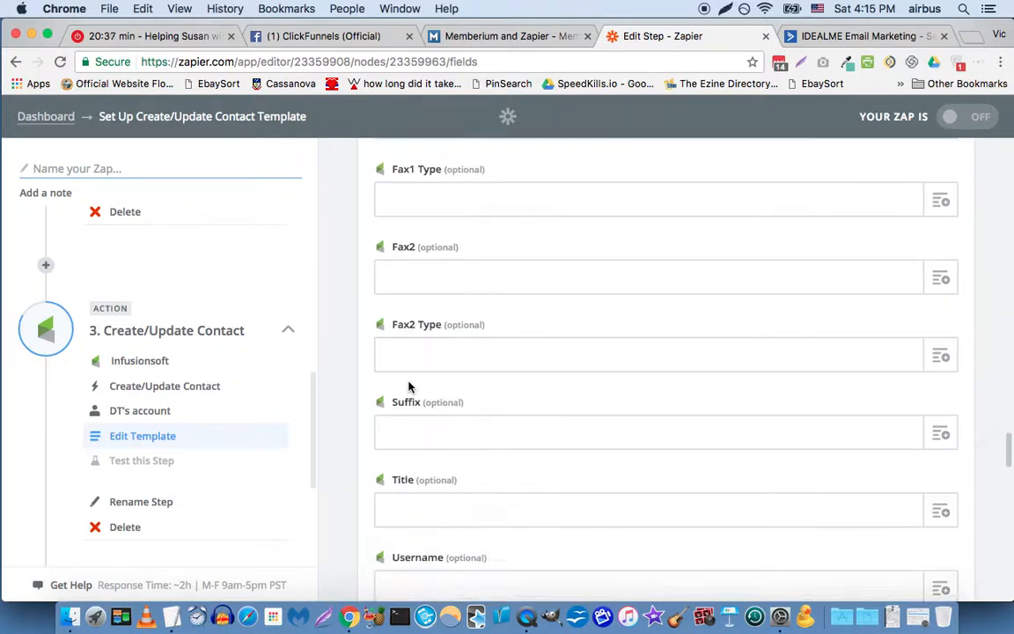
scroll(408, 386, down, 20)
scroll(408, 386, up, 4)
scroll(407, 385, down, 3)
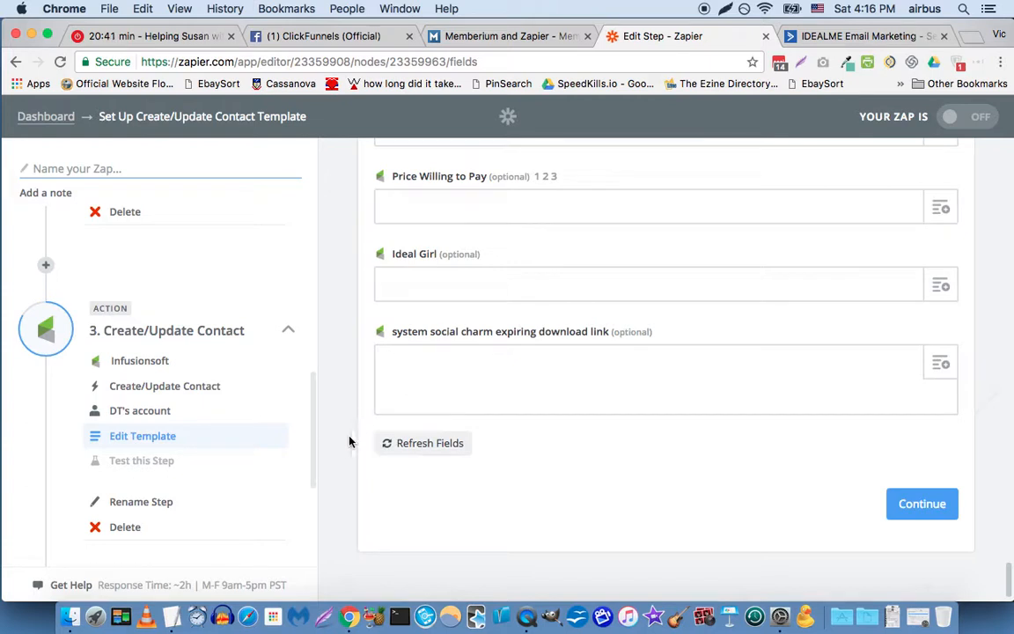